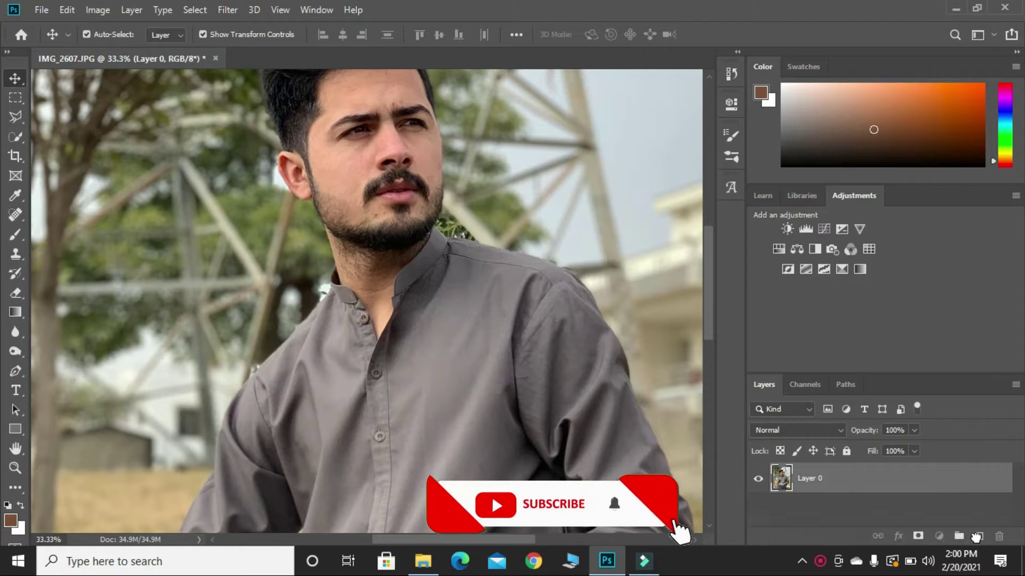
# Step: Duplicate the photo layer and give Layer 0 copy a 1-pixel Gaussian Blur
pyautogui.hotkey('ctrl', 'j')
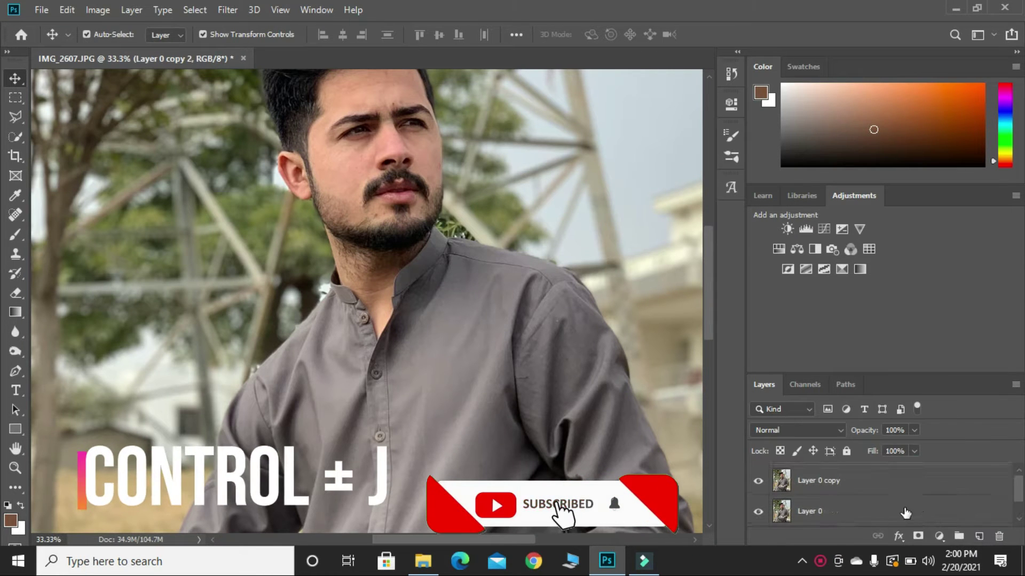
pyautogui.click(892, 507)
pyautogui.scroll(-1, 800, 505)
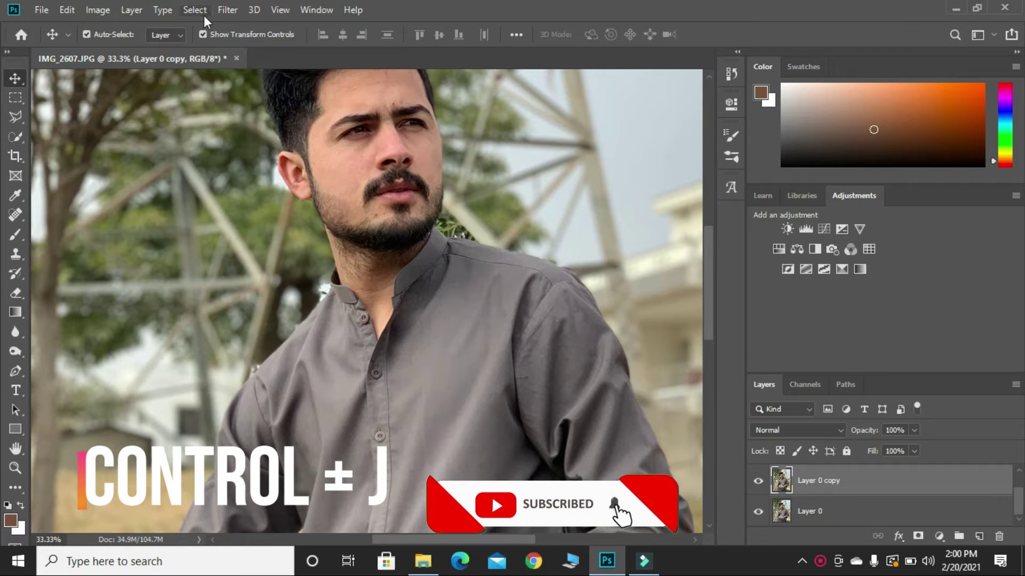
pyautogui.click(227, 10)
pyautogui.moveTo(235, 179)
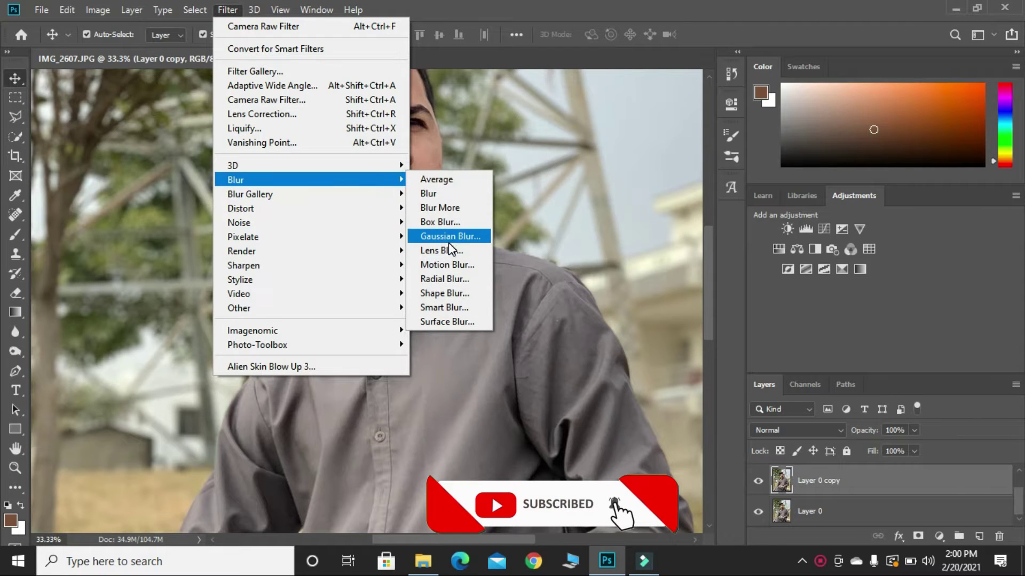
pyautogui.click(451, 235)
pyautogui.moveTo(469, 149); pyautogui.dragTo(470, 214)
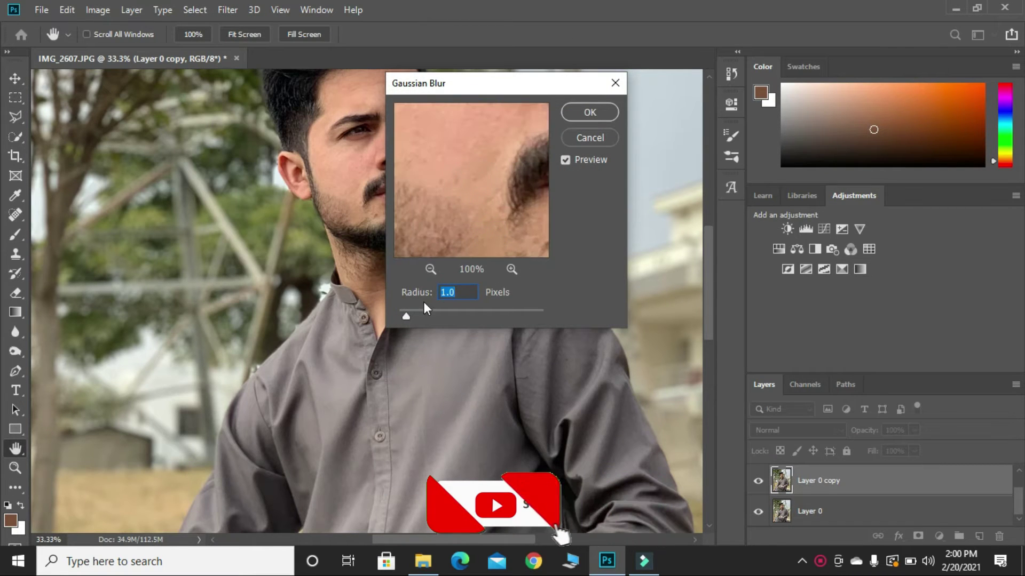
pyautogui.click(600, 114)
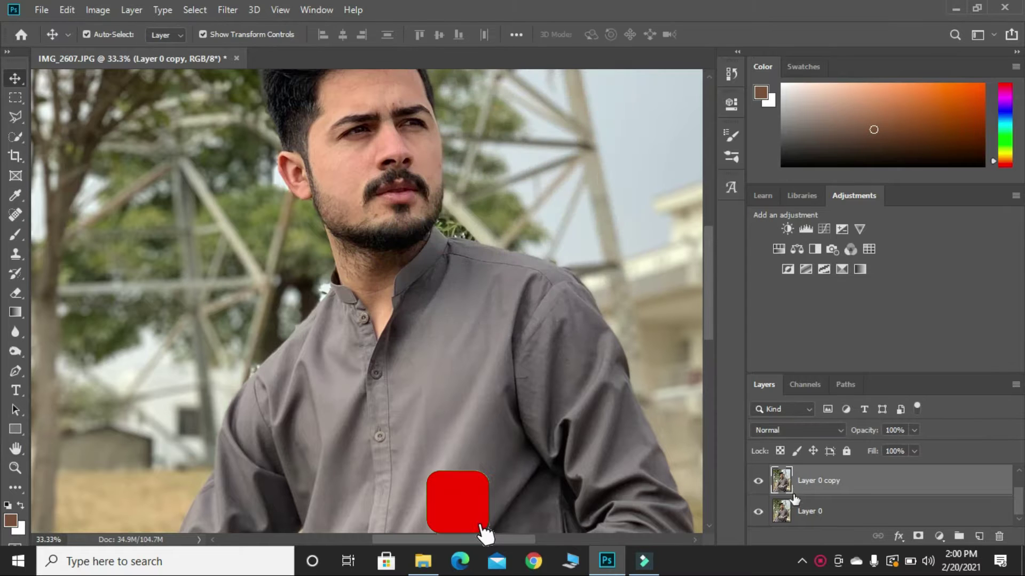
pyautogui.scroll(1, 794, 499)
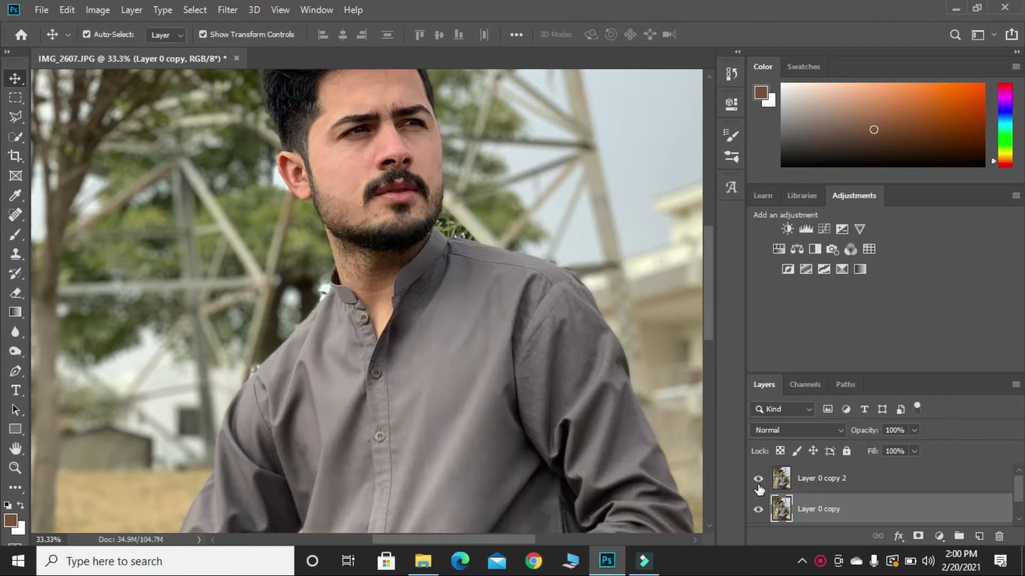
# Step: Apply a 0.7-pixel High Pass to Layer 0 copy 2 and blend it in Vivid Light
pyautogui.click(795, 483)
pyautogui.click(227, 10)
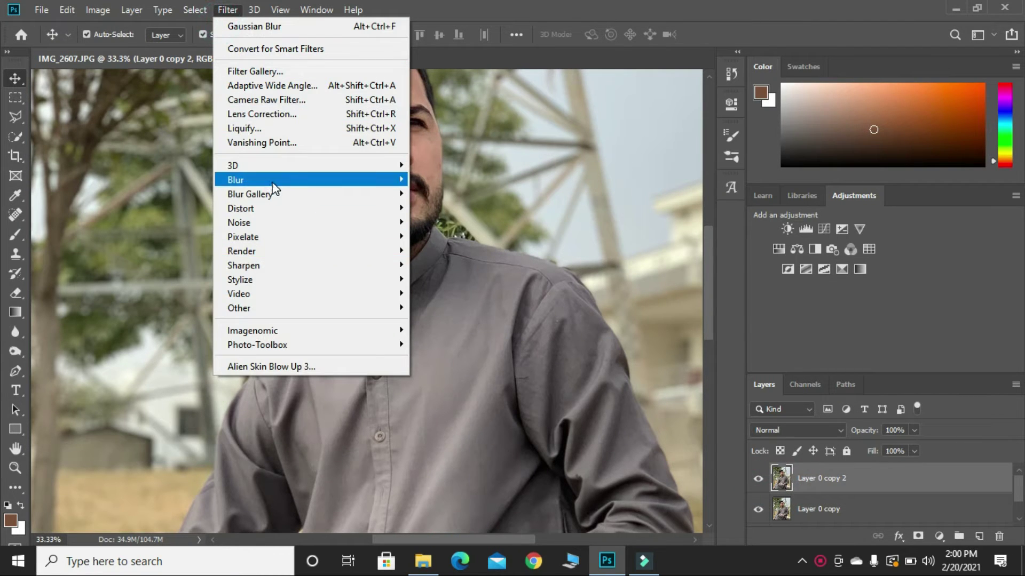
pyautogui.click(307, 314)
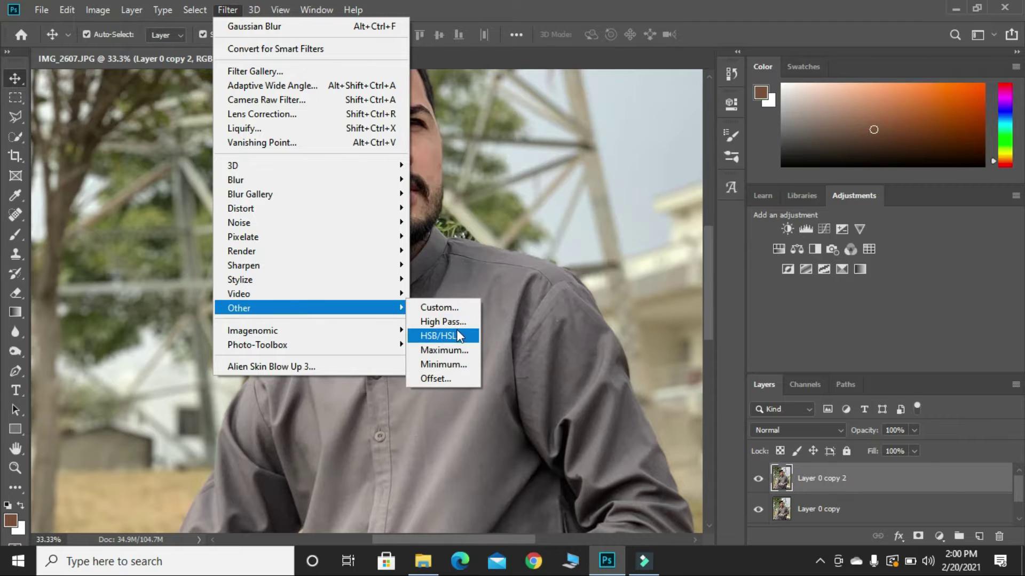
pyautogui.click(443, 322)
pyautogui.moveTo(452, 220); pyautogui.dragTo(484, 216)
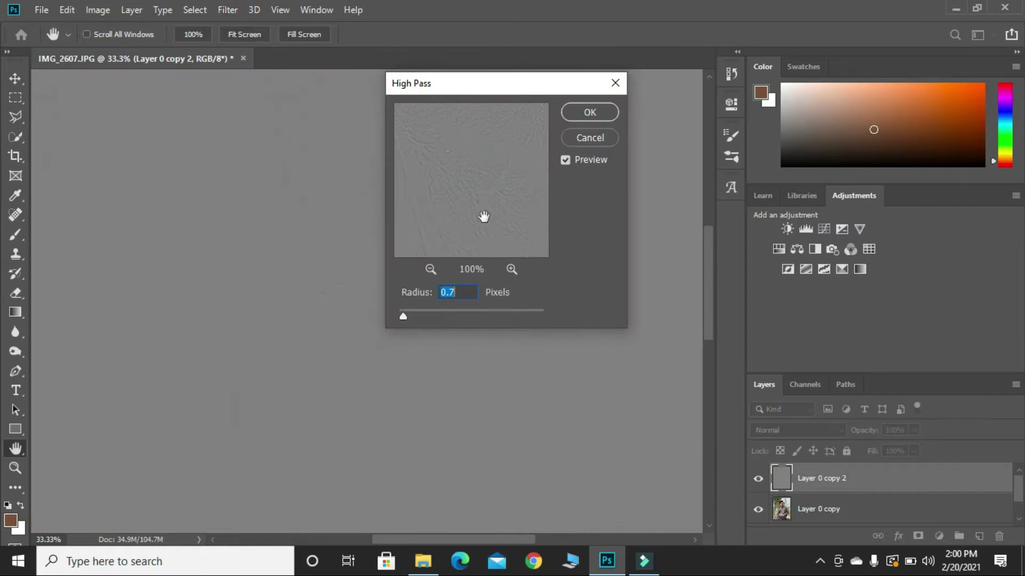
pyautogui.press('Return')
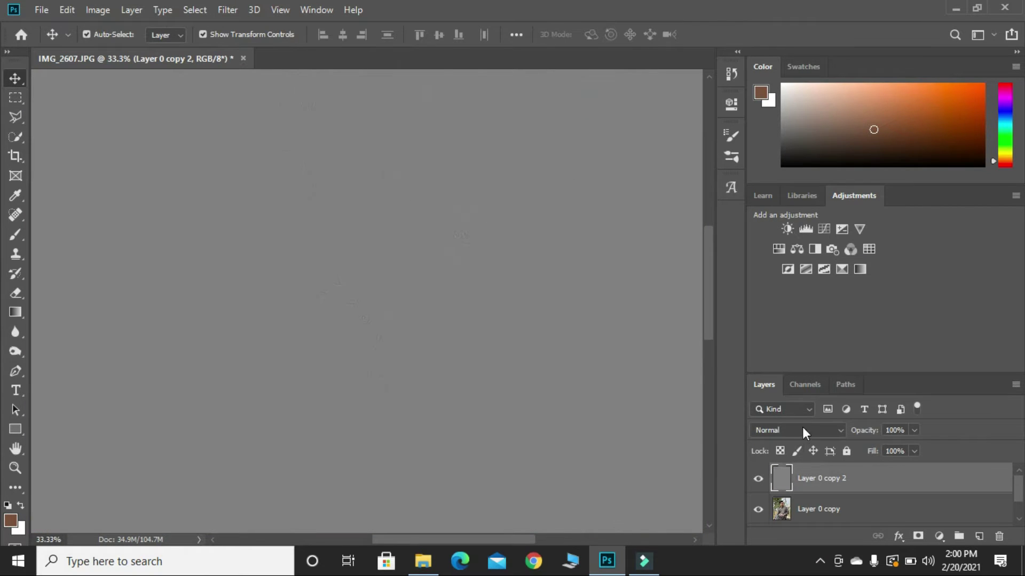
pyautogui.click(766, 432)
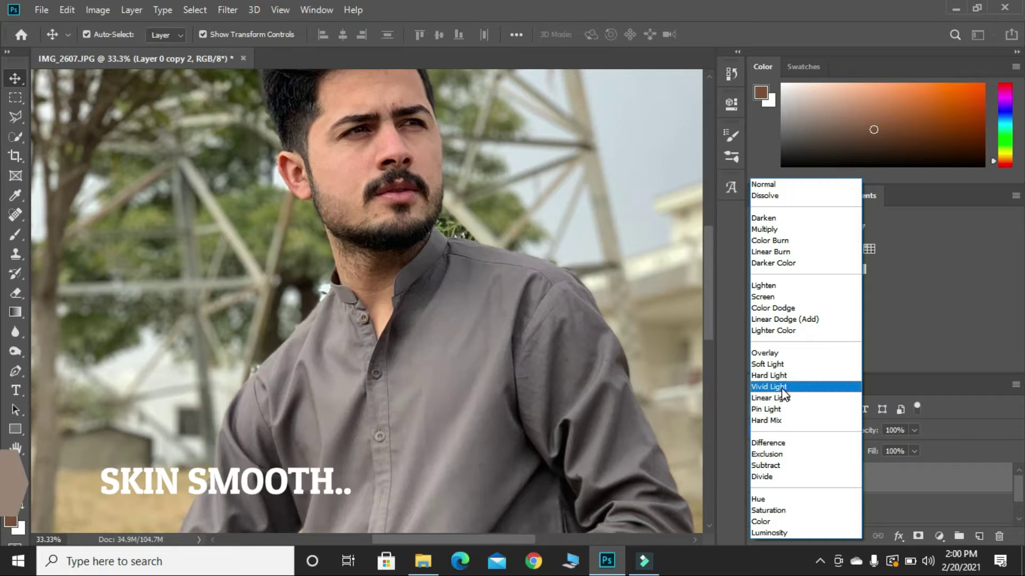
pyautogui.click(779, 394)
# Step: Blend the forehead and left-brow skin with the Mixer Brush at sizes 70 and 50
pyautogui.hotkey('ctrl', '+')
pyautogui.hotkey('ctrl', '+')
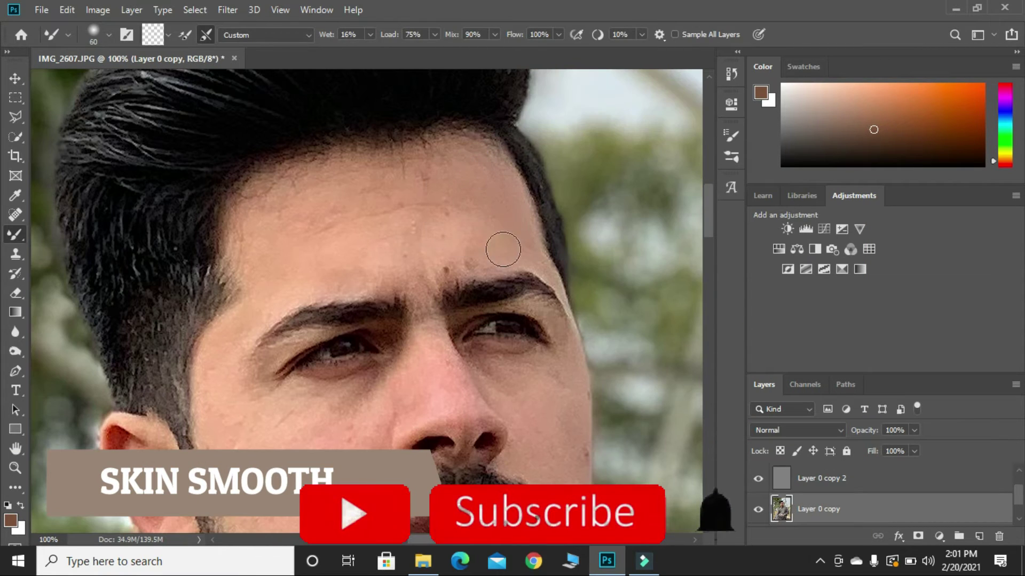
pyautogui.press(']')
pyautogui.moveTo(372, 244); pyautogui.dragTo(387, 265)
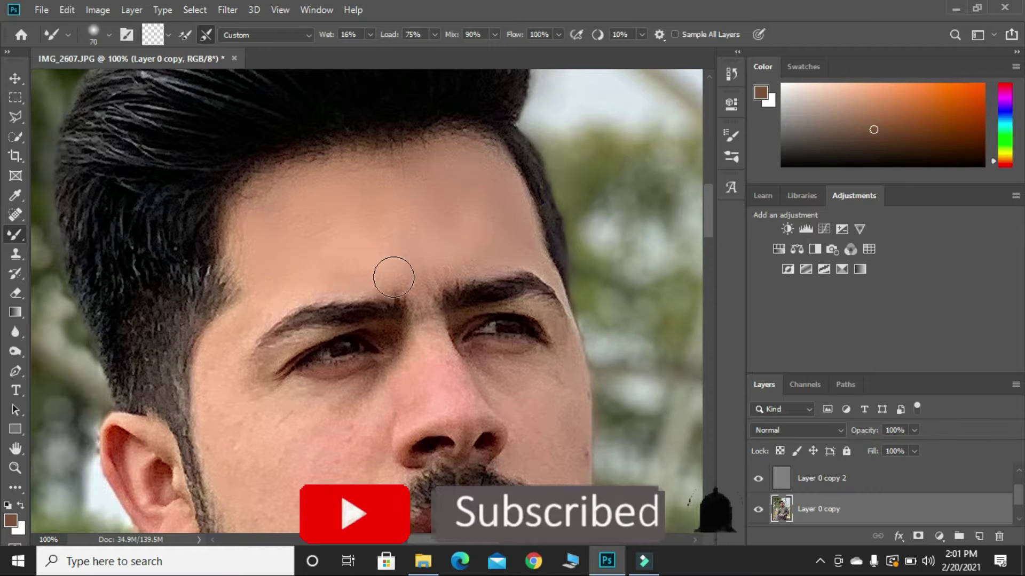
pyautogui.press('[')
pyautogui.press('[')
pyautogui.scroll(-2, 331, 261)
pyautogui.click(272, 246)
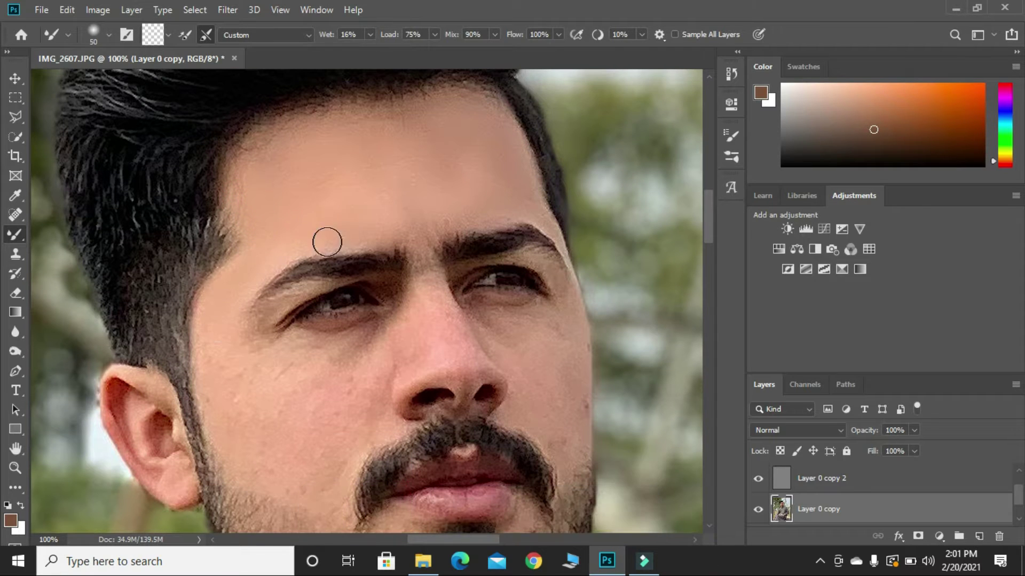
pyautogui.press(']')
pyautogui.press(']')
pyautogui.scroll(-5, 327, 242)
# Step: Zoom to 200% on the mouth area and smooth the cheek blemishes with a 60 px brush
pyautogui.hotkey('ctrl', '+')
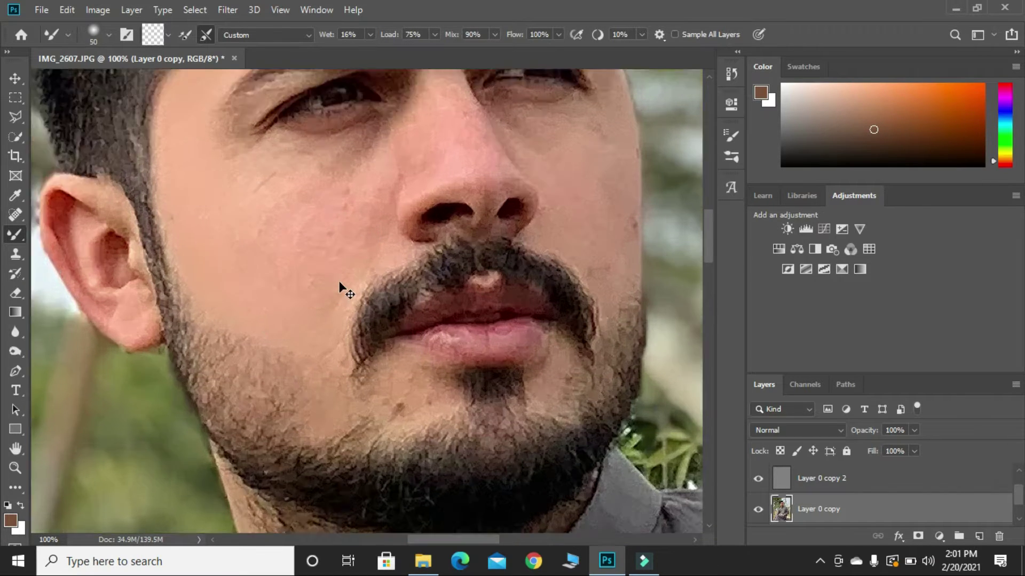
pyautogui.press('[')
pyautogui.press('[')
pyautogui.press('[')
pyautogui.scroll(5, 342, 186)
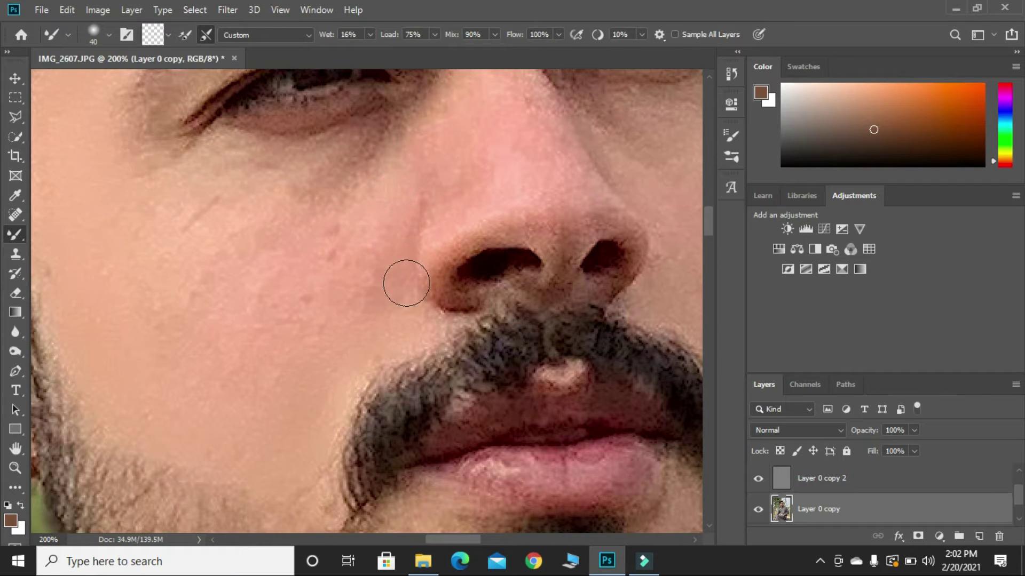
pyautogui.press(']')
pyautogui.press(']')
pyautogui.moveTo(344, 241); pyautogui.dragTo(264, 354)
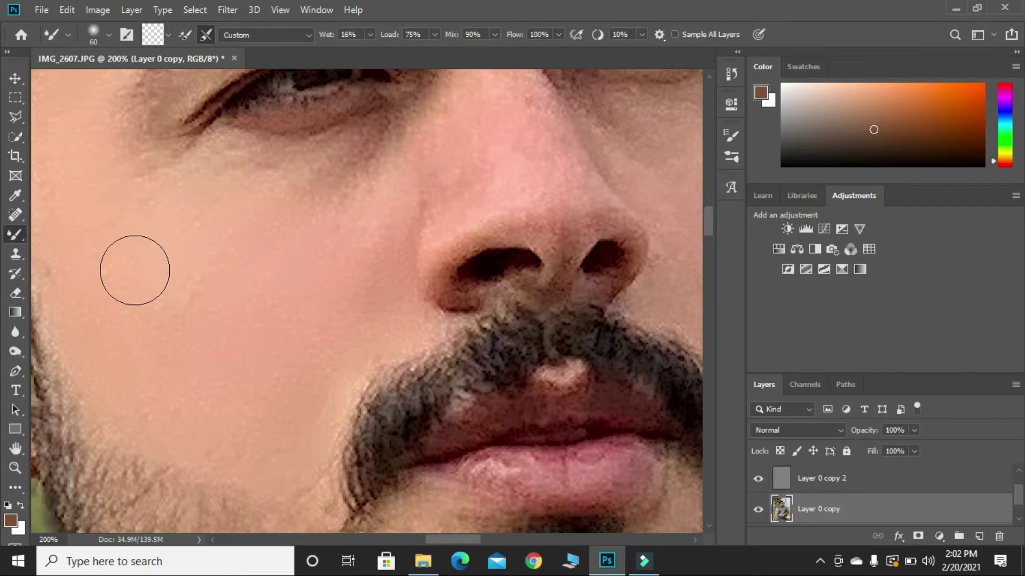
pyautogui.scroll(3, 446, 176)
pyautogui.press('[')
pyautogui.press('[')
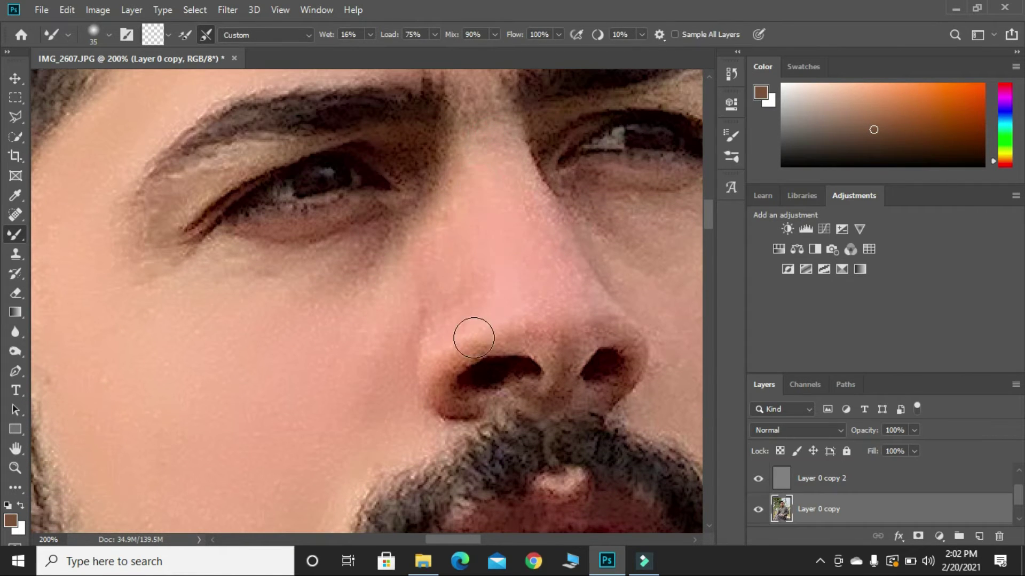
# Step: Smooth the nose, cheek, lips and chin skin, then view the whole photo to check the retouch
pyautogui.hotkey('ctrl', '-')
pyautogui.press(']')
pyautogui.press(']')
pyautogui.press(']')
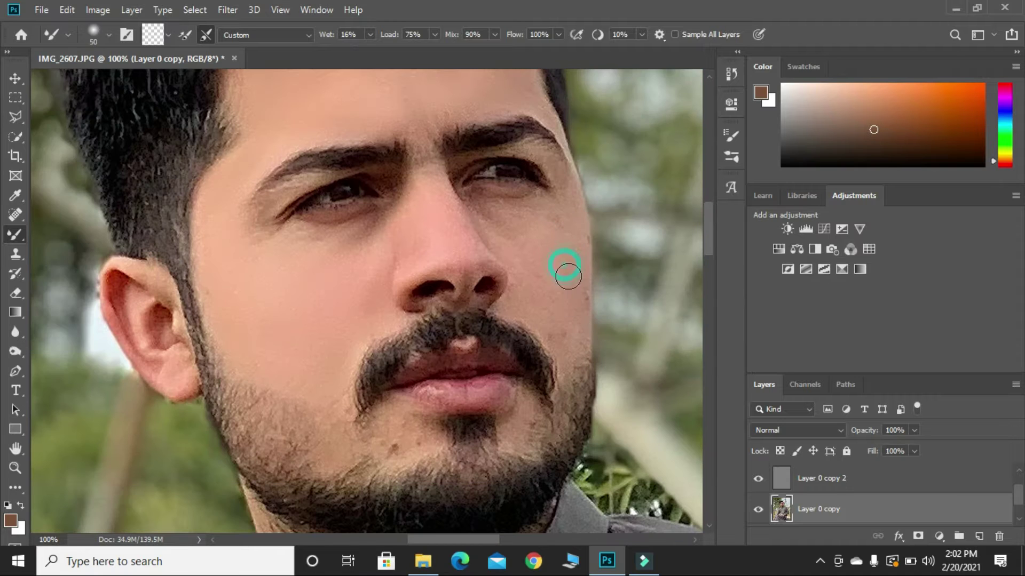
pyautogui.press(']')
pyautogui.scroll(2, 534, 326)
pyautogui.hotkey('ctrl', '+')
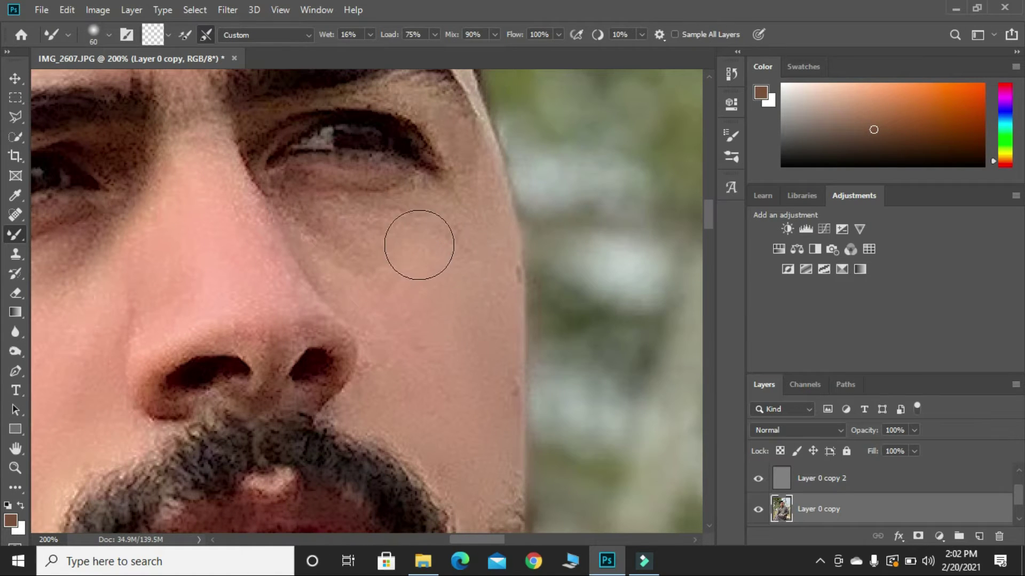
pyautogui.hotkey('ctrl', '-')
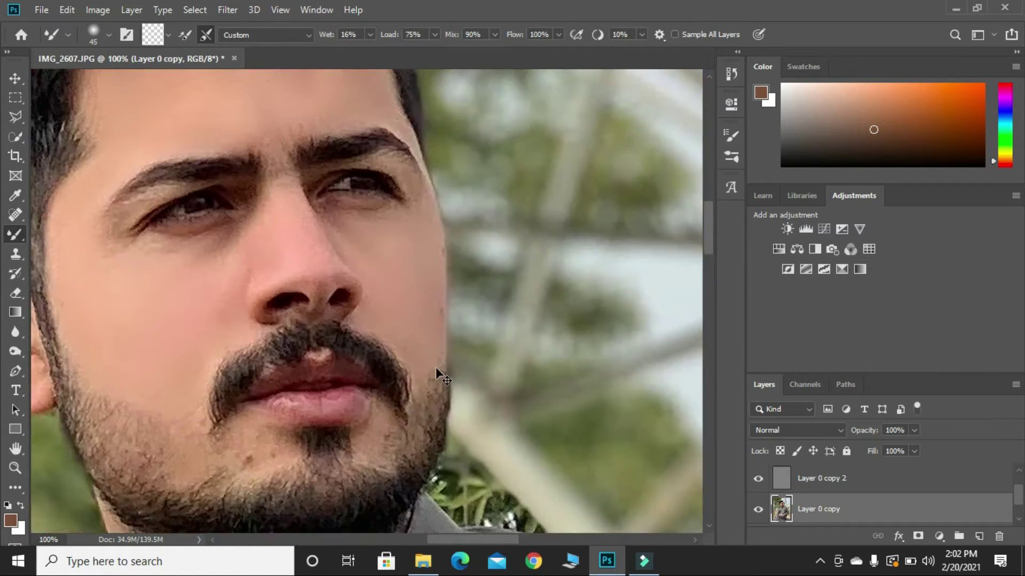
pyautogui.scroll(-3, 436, 367)
pyautogui.hotkey('ctrl', '+')
pyautogui.press('[')
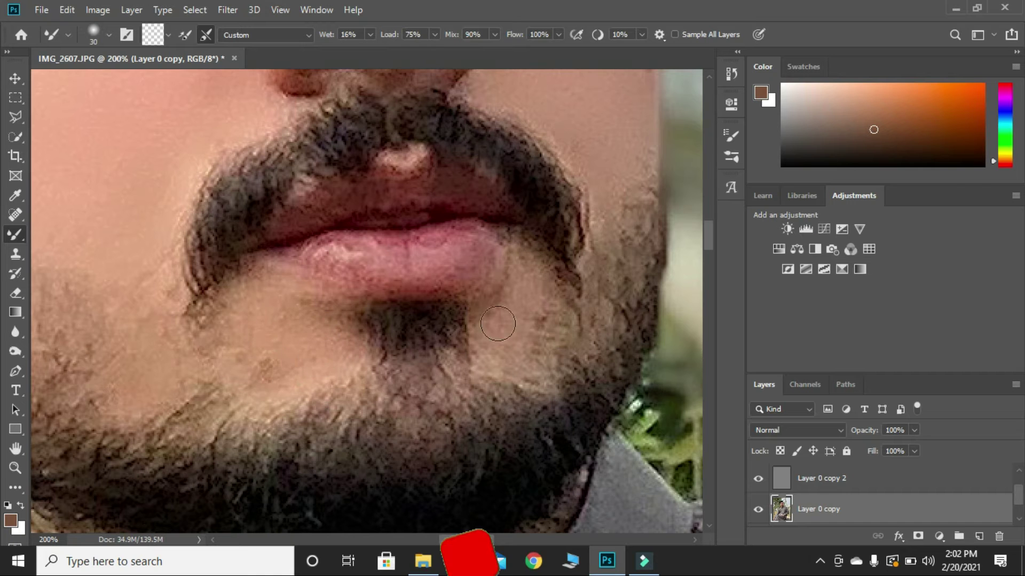
pyautogui.hotkey('ctrl', '-')
pyautogui.hotkey('ctrl', '-')
pyautogui.hotkey('ctrl', '-')
pyautogui.hotkey('ctrl', '-')
pyautogui.hotkey('ctrl', '-')
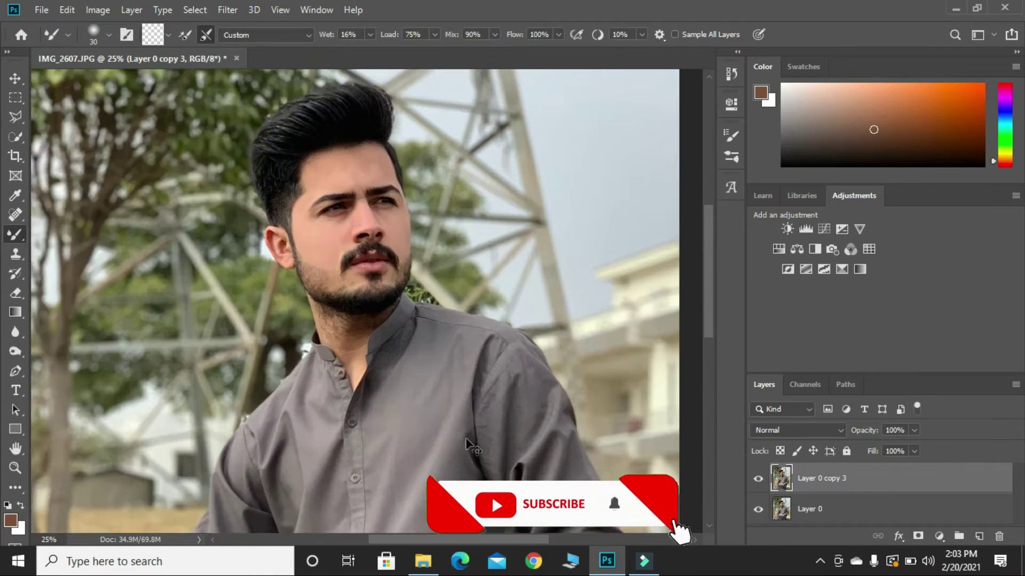
# Step: Zoom in on the nose and lips and toggle the retouched layer off and on to compare
pyautogui.hotkey('ctrl', '+')
pyautogui.hotkey('ctrl', '+')
pyautogui.hotkey('ctrl', '+')
pyautogui.scroll(5, 703, 487)
pyautogui.click(757, 479)
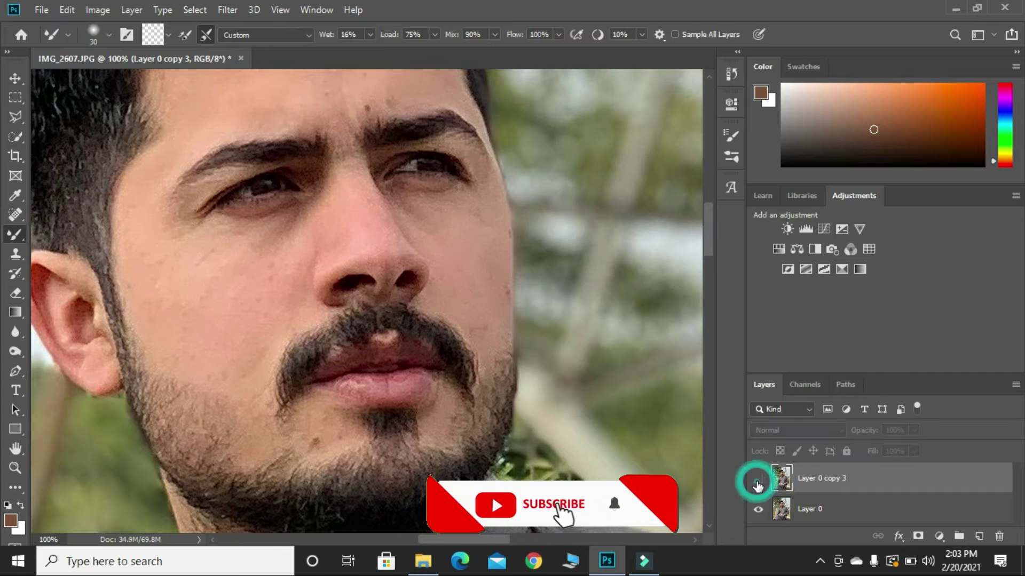
pyautogui.click(758, 479)
# Step: Switch to the Spot Healing Brush at 25 px and zoom out over the face and hair
pyautogui.rightClick(15, 216)
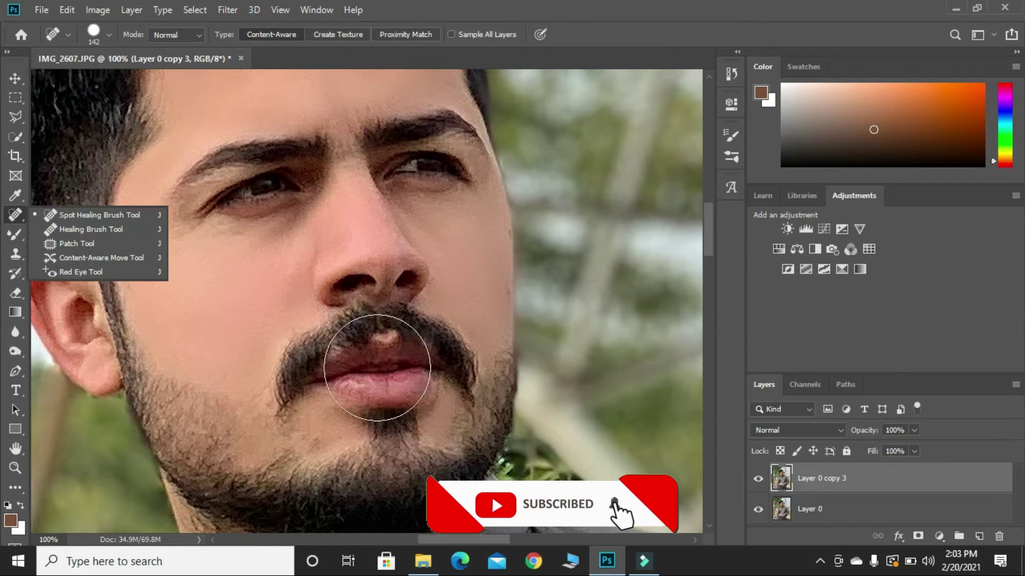
pyautogui.click(366, 354)
pyautogui.scroll(2, 458, 327)
pyautogui.press('[')
pyautogui.press('[')
pyautogui.press('[')
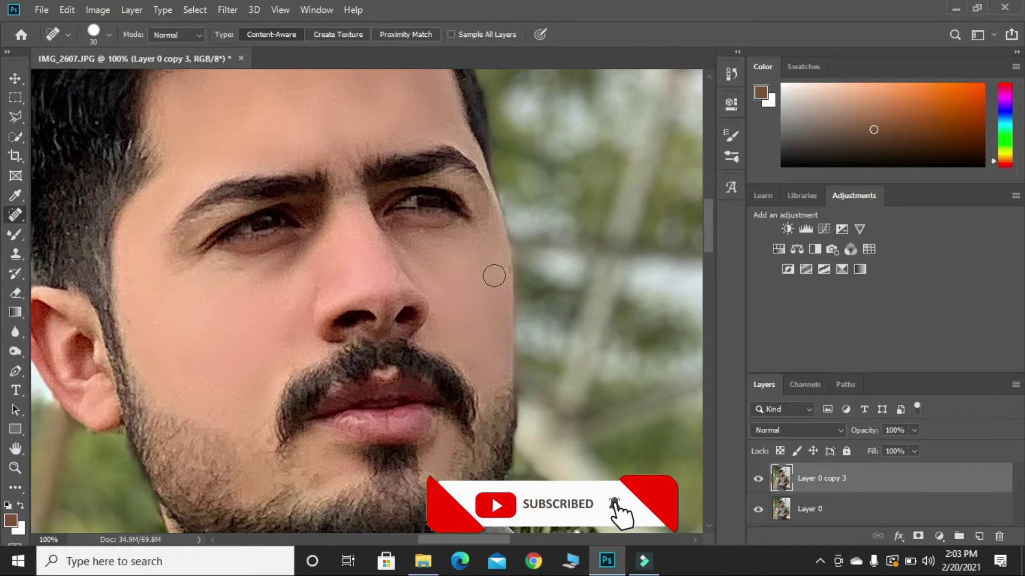
pyautogui.press('[')
pyautogui.scroll(3, 455, 338)
pyautogui.hotkey('ctrl', '-')
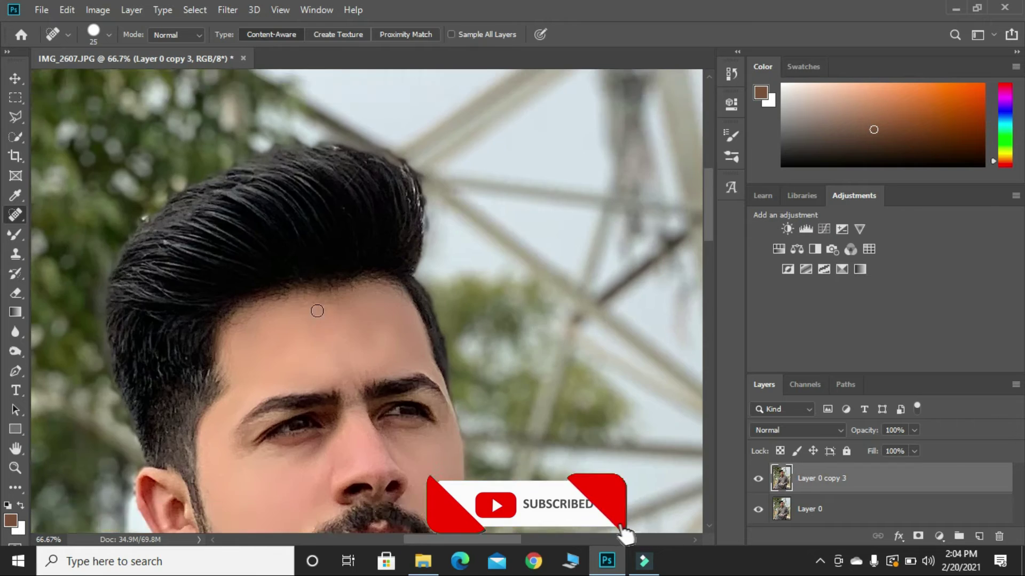
pyautogui.hotkey('ctrl', '-')
pyautogui.hotkey('ctrl', '-')
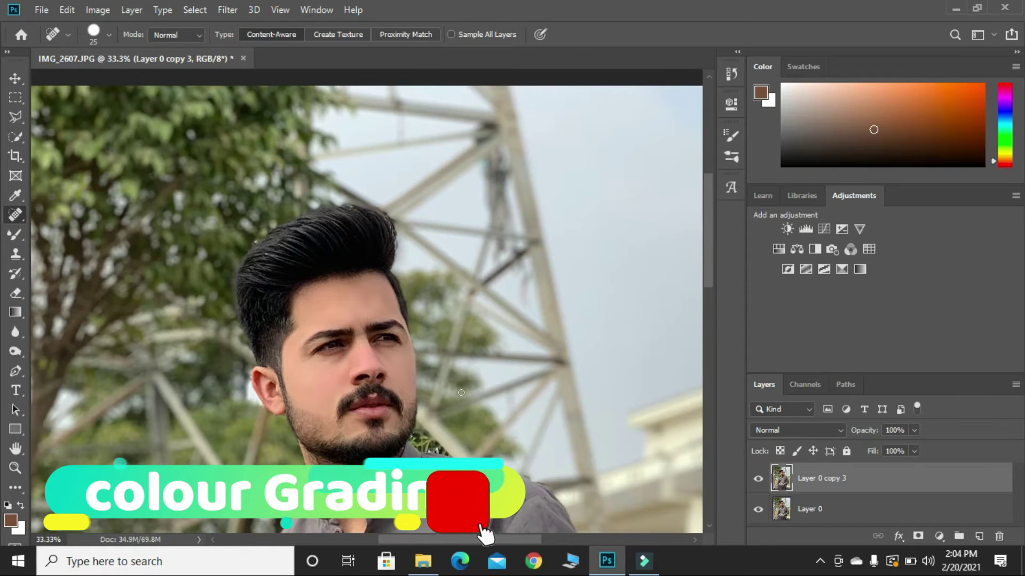
pyautogui.scroll(-1, 602, 433)
# Step: Open the Camera Raw Filter on the merged layer and lower Highlights to -82
pyautogui.click(227, 10)
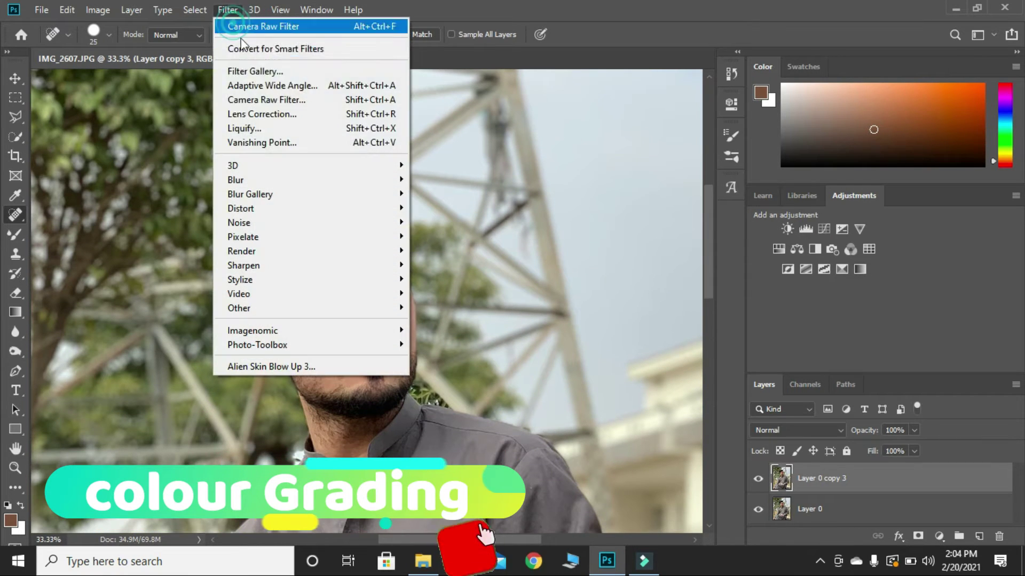
pyautogui.click(293, 101)
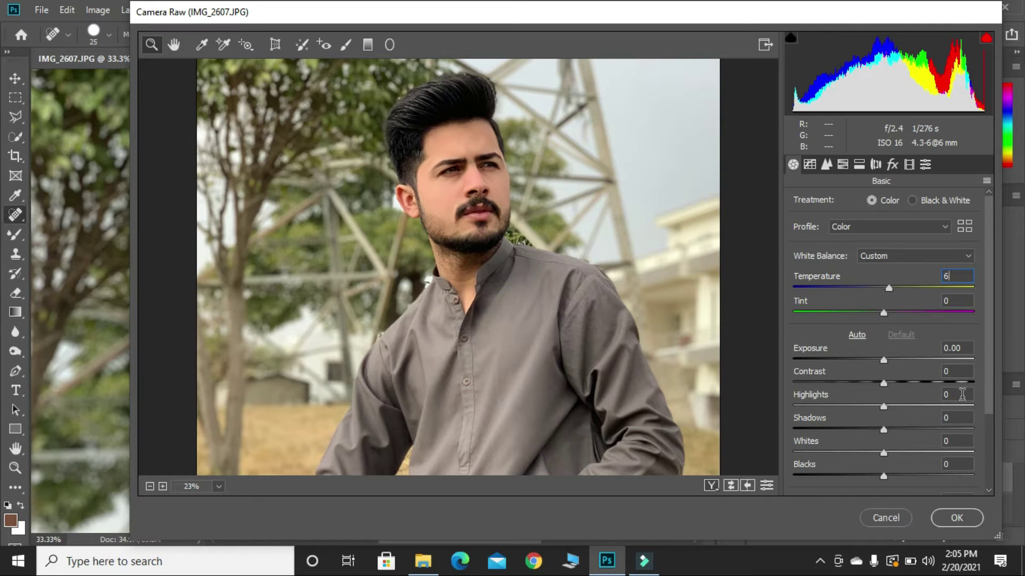
pyautogui.moveTo(824, 409); pyautogui.dragTo(805, 412)
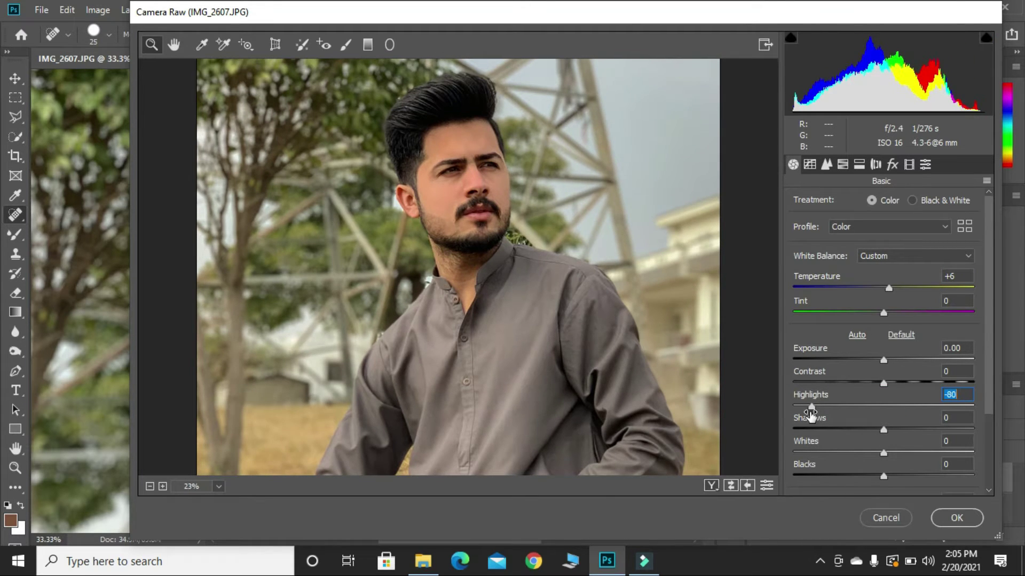
pyautogui.click(955, 396)
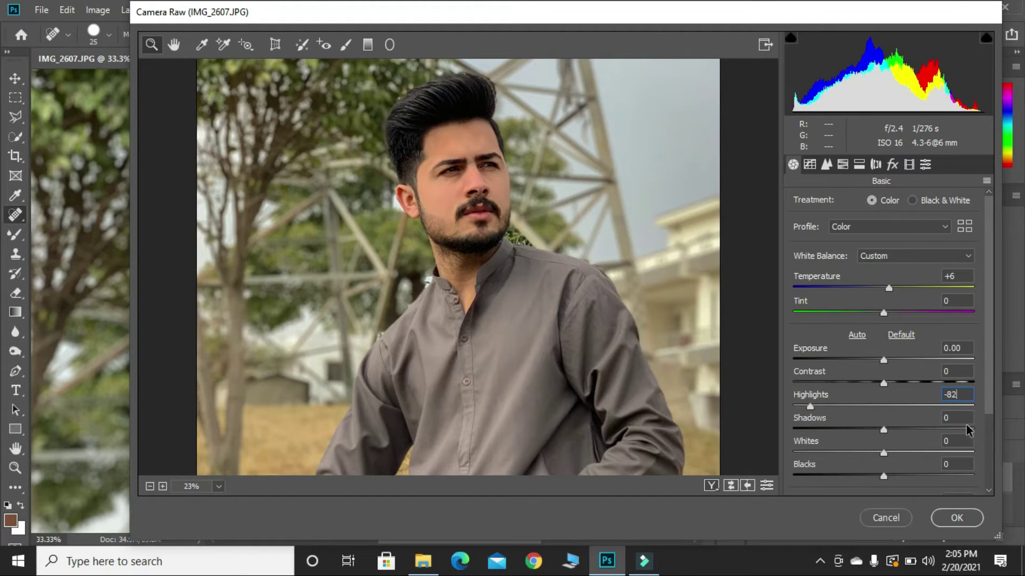
# Step: Set Shadows to +30, Blacks to -26 and Clarity to +44 in the Basic panel
pyautogui.moveTo(919, 424); pyautogui.dragTo(931, 427)
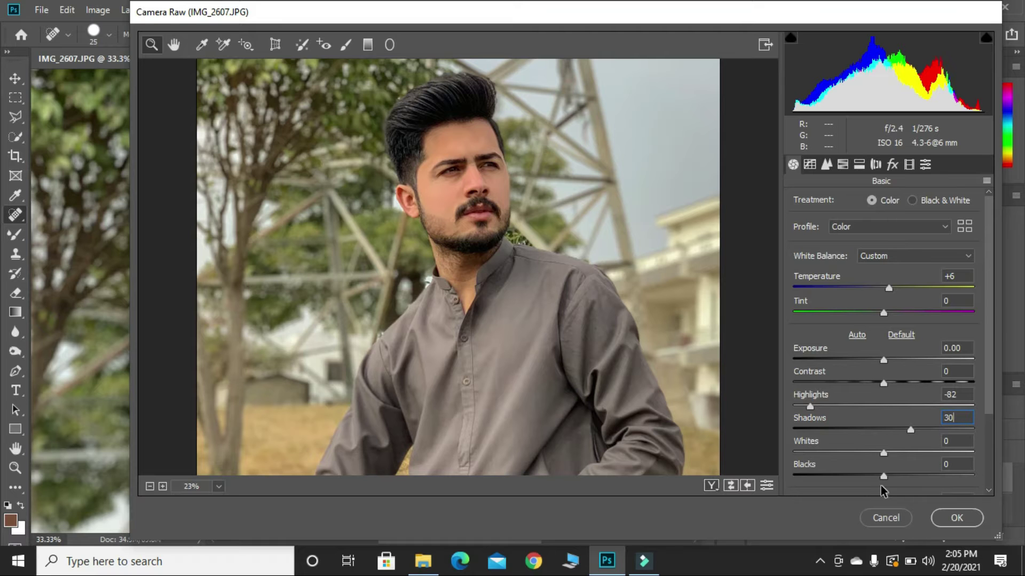
pyautogui.moveTo(884, 477); pyautogui.dragTo(908, 480)
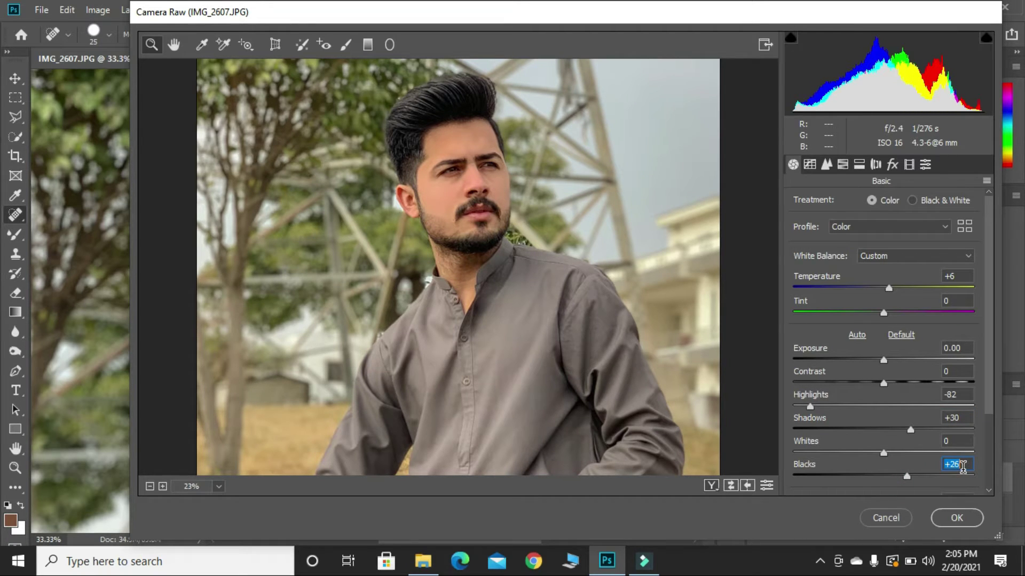
pyautogui.click(860, 476)
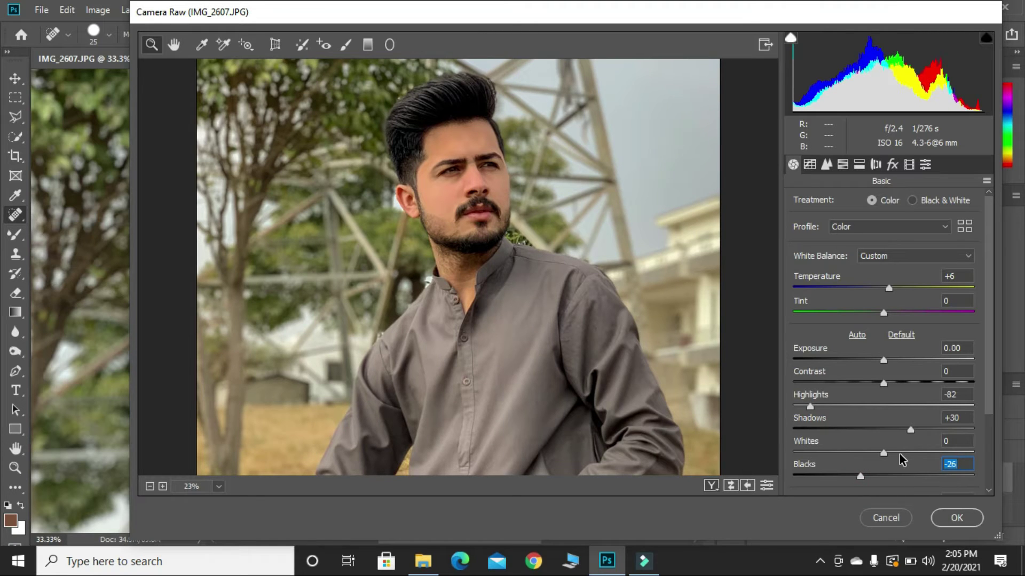
pyautogui.scroll(-3, 901, 443)
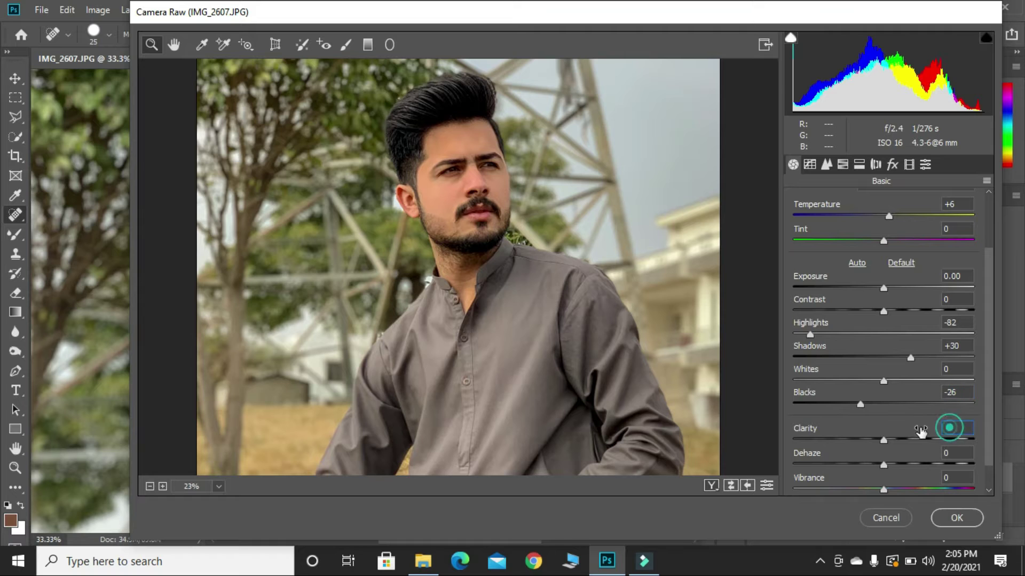
pyautogui.write('44')
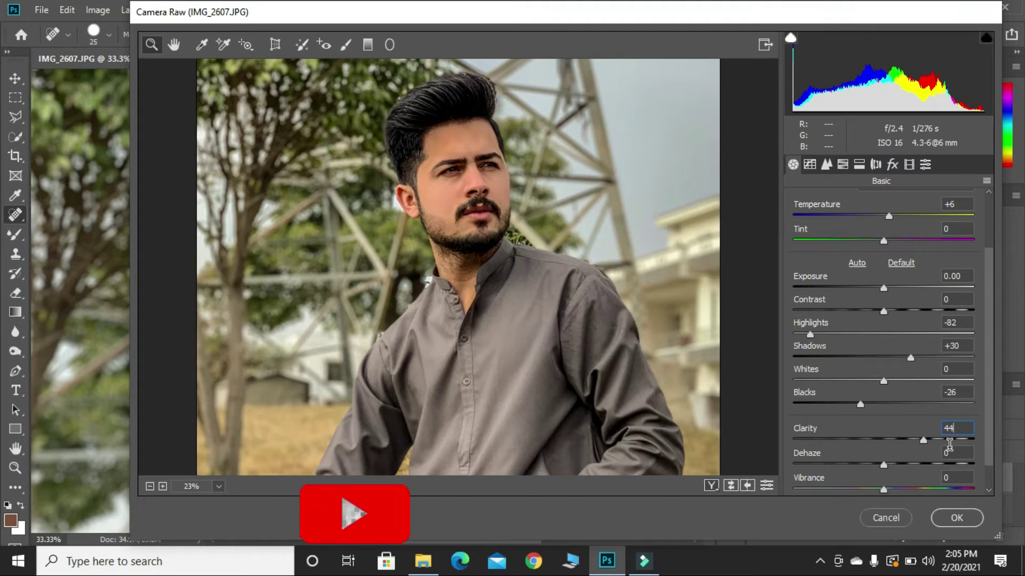
pyautogui.press('Tab')
pyautogui.press('Tab')
pyautogui.write('13')
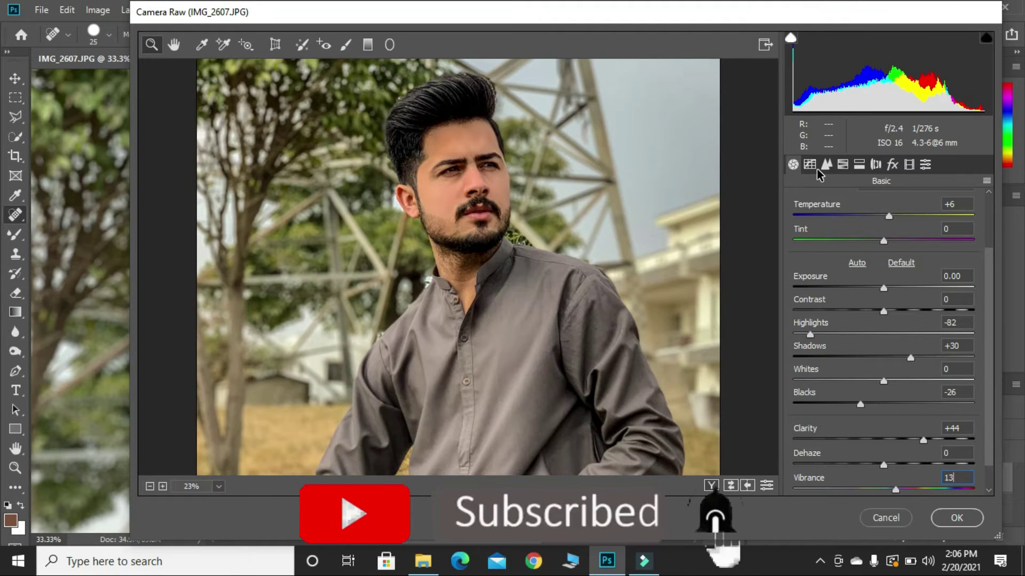
# Step: In the HSL Hue adjustments, set Oranges to -8 and Yellows to about -53
pyautogui.click(843, 167)
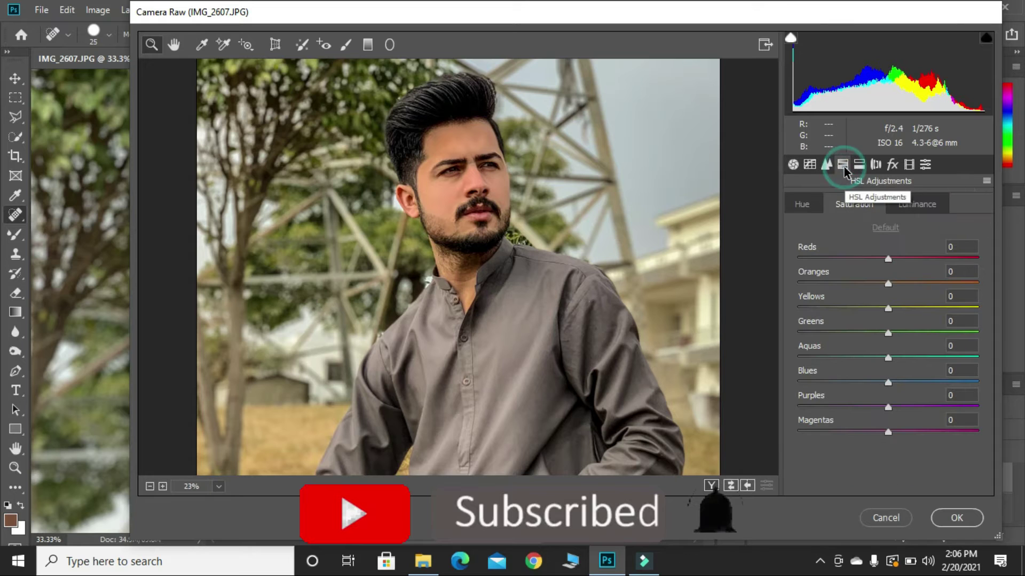
pyautogui.click(802, 205)
pyautogui.moveTo(889, 309); pyautogui.dragTo(880, 309)
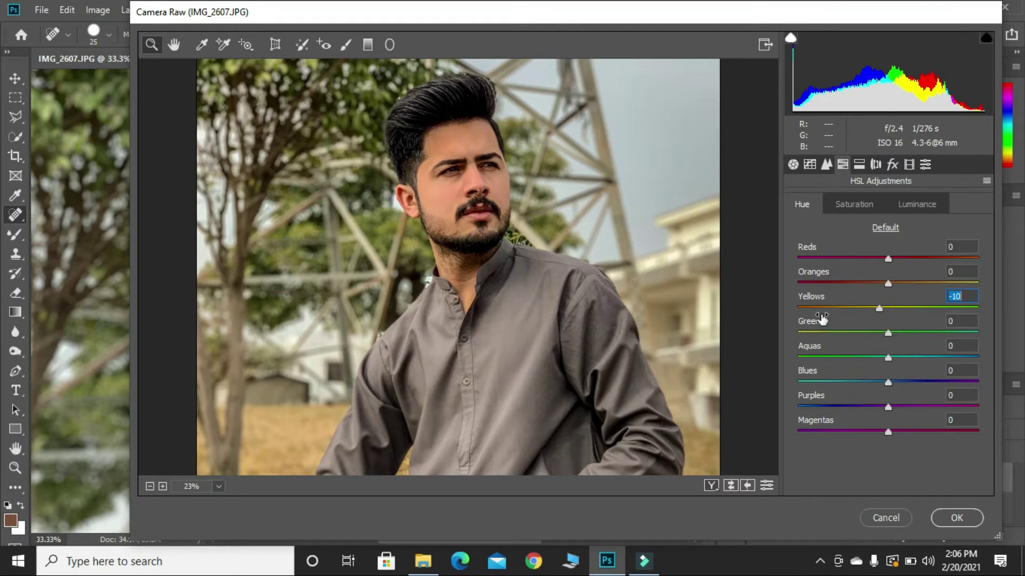
pyautogui.click(867, 283)
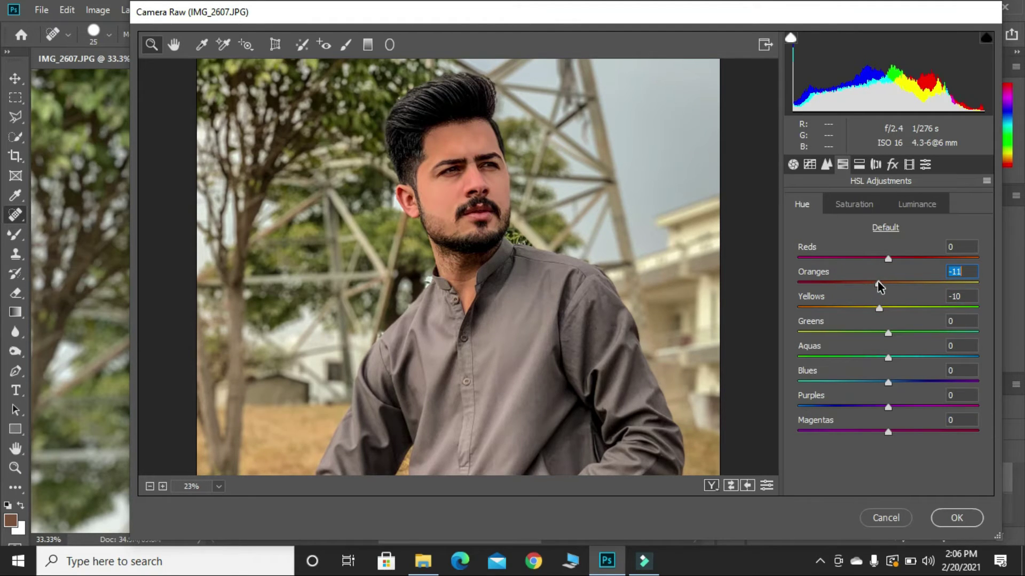
pyautogui.moveTo(864, 308); pyautogui.dragTo(844, 307)
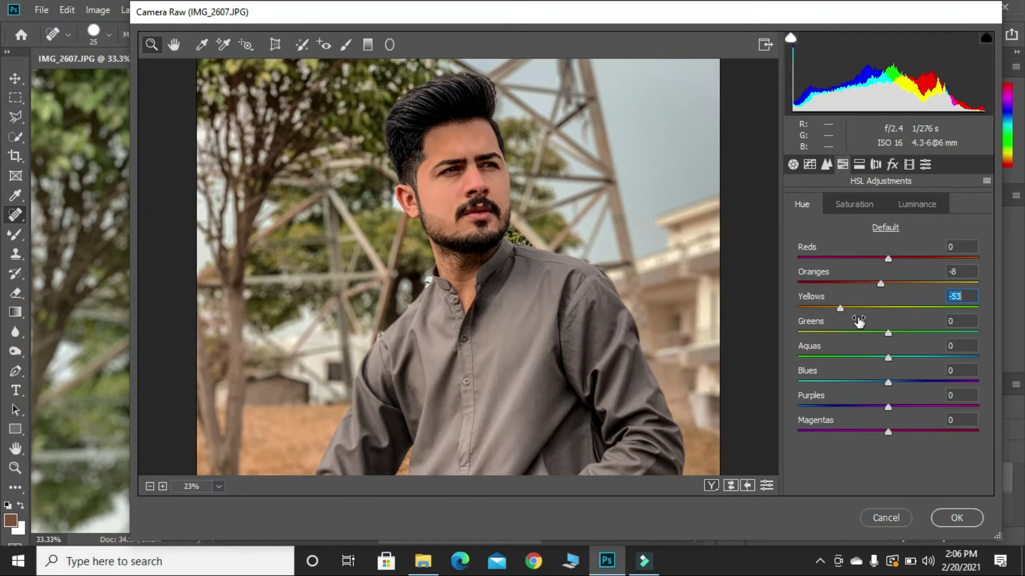
# Step: Set the Greens and Aquas hues to +100 and the Blues hue to -100
pyautogui.write('100')
pyautogui.press('Return')
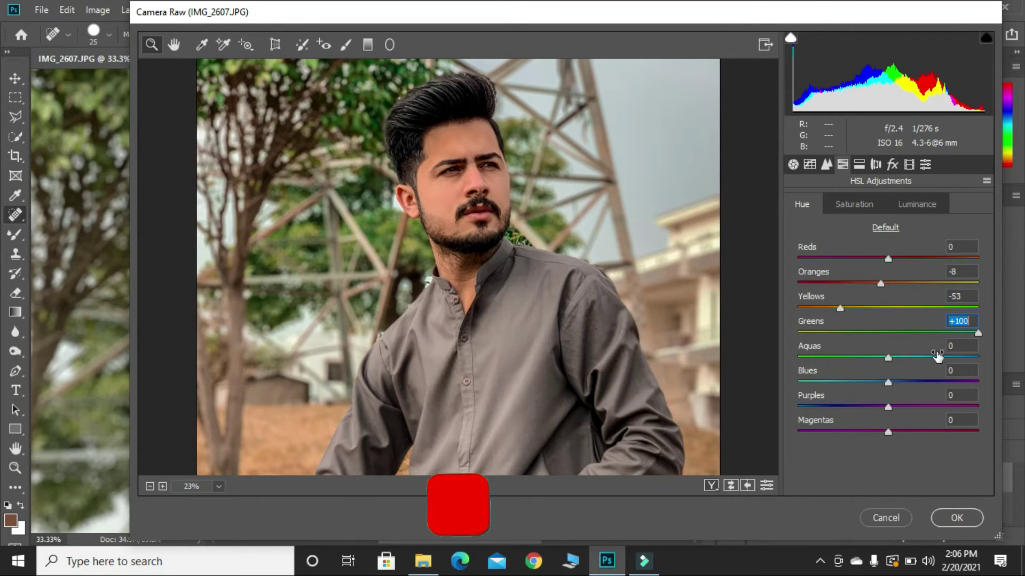
pyautogui.moveTo(906, 360); pyautogui.dragTo(988, 363)
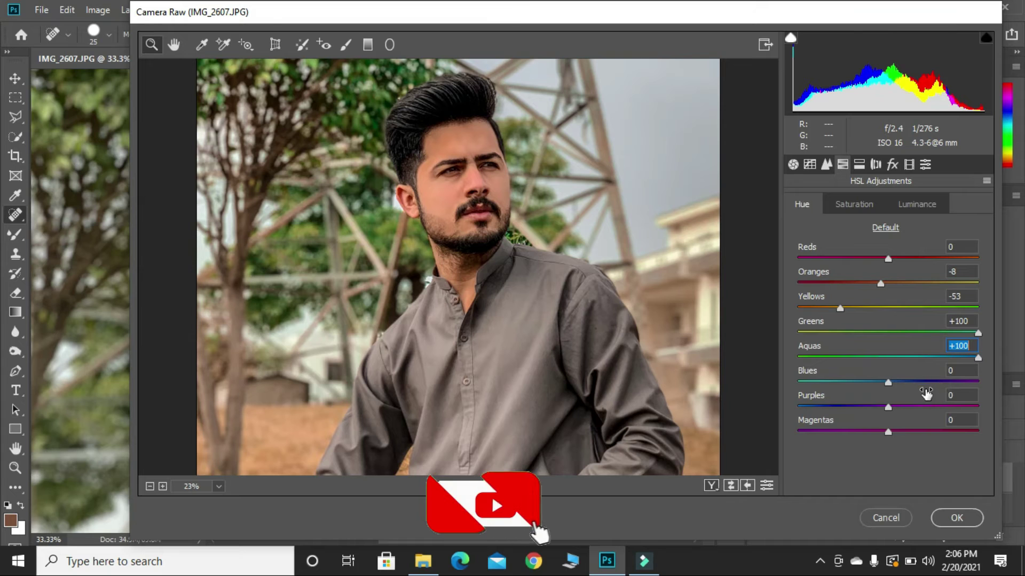
pyautogui.moveTo(888, 382); pyautogui.dragTo(767, 388)
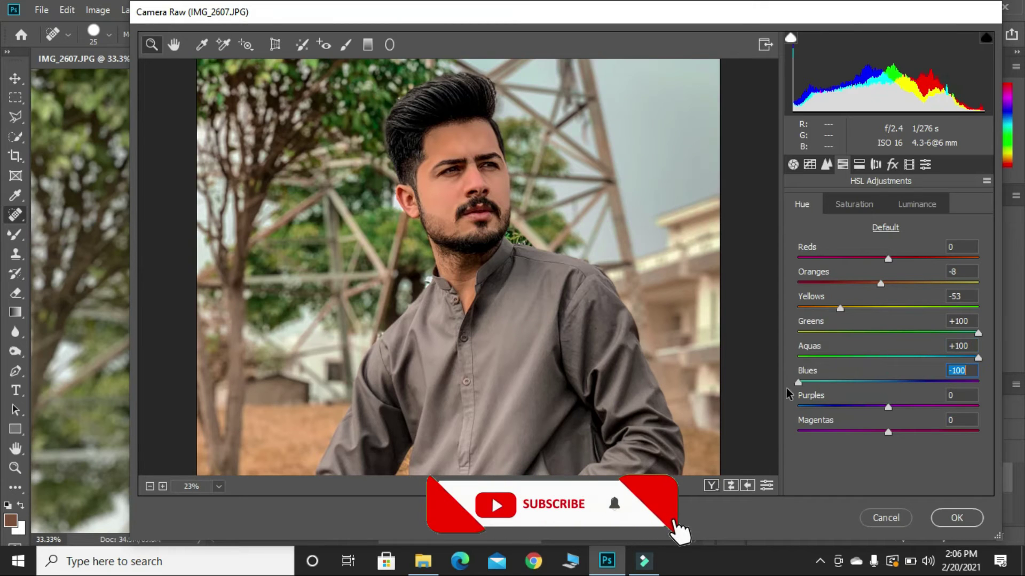
pyautogui.click(854, 205)
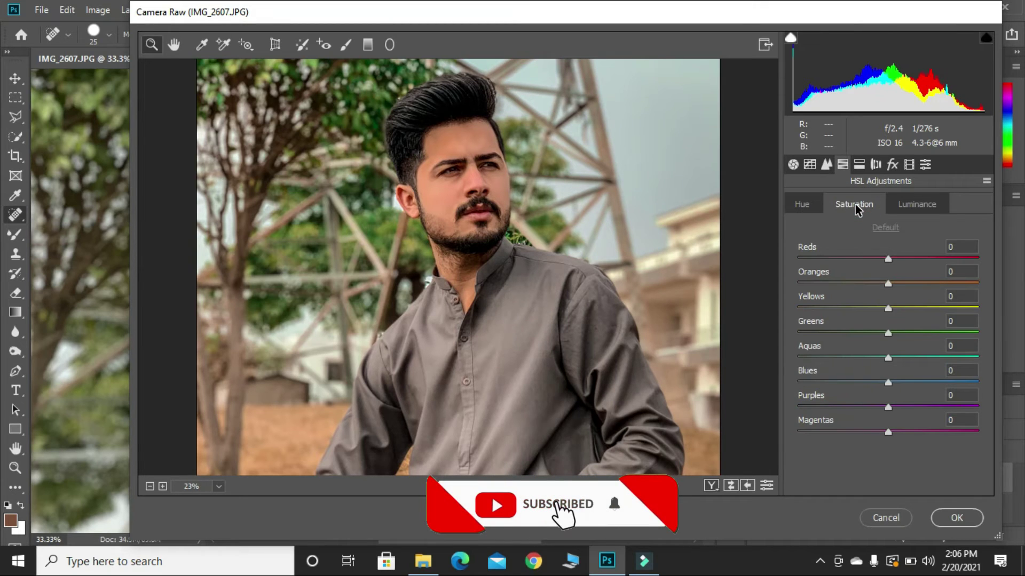
# Step: Set HSL saturation to Reds +34, Oranges +13 and Yellows -38
pyautogui.click(963, 246)
pyautogui.write('34')
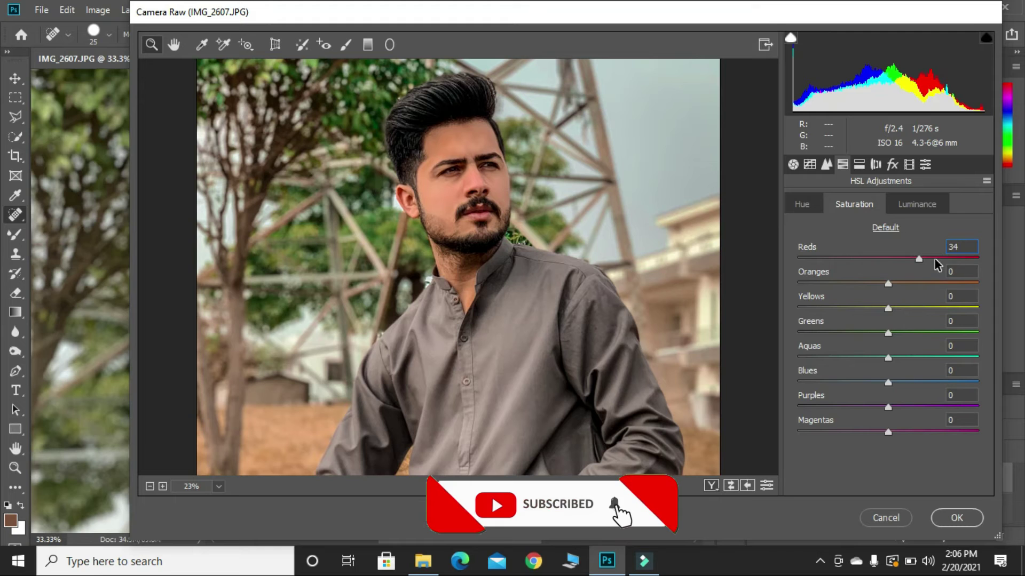
pyautogui.press('Tab')
pyautogui.click(958, 297)
pyautogui.click(856, 309)
pyautogui.moveTo(855, 308); pyautogui.dragTo(791, 341)
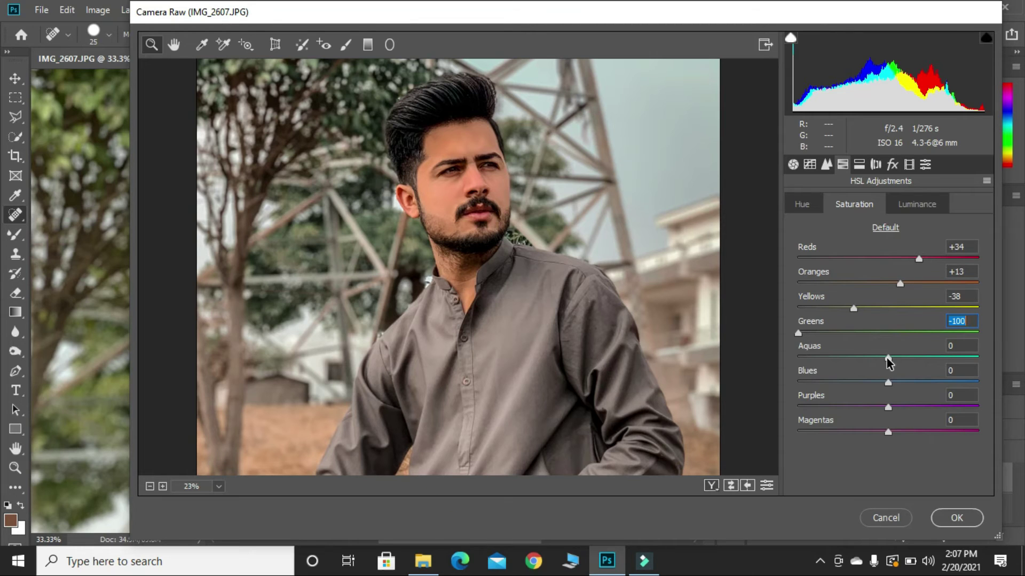
# Step: Set Aquas saturation to +100, Blues to -33, and Oranges luminance to +17
pyautogui.moveTo(888, 359); pyautogui.dragTo(1003, 361)
pyautogui.moveTo(882, 388); pyautogui.dragTo(864, 388)
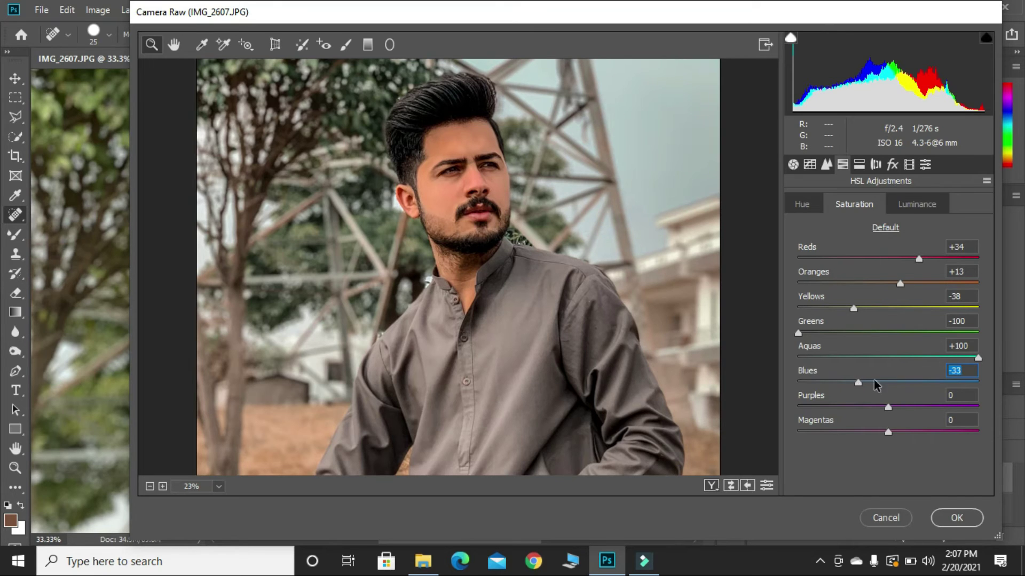
pyautogui.click(910, 214)
pyautogui.moveTo(903, 283); pyautogui.dragTo(904, 288)
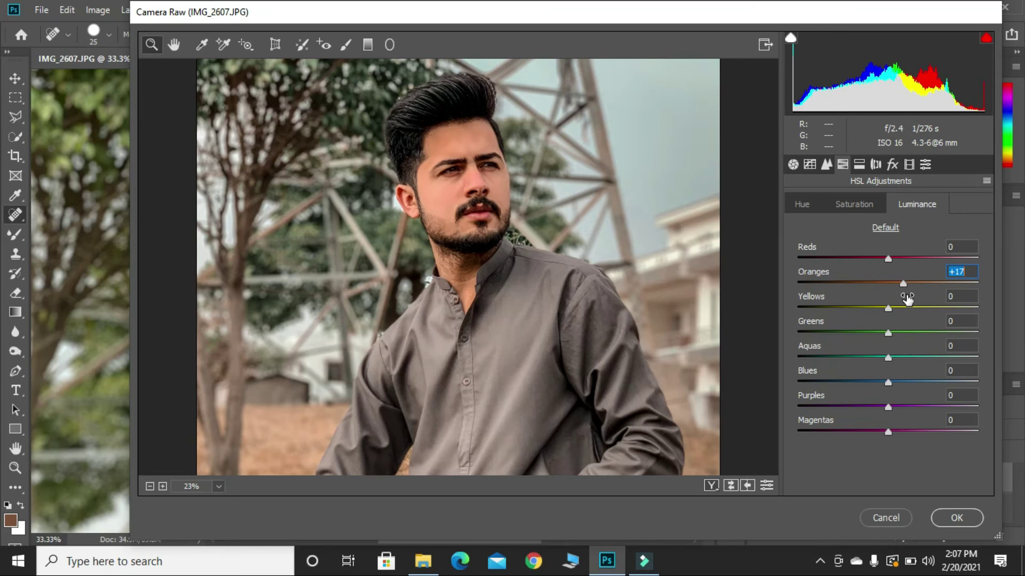
pyautogui.click(876, 165)
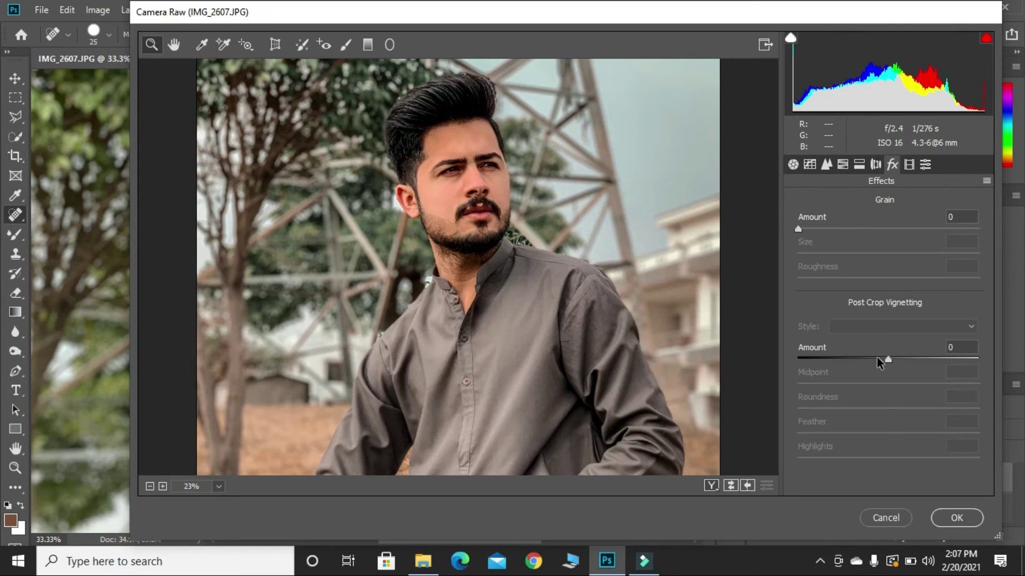
# Step: Add a -12 Highlight Priority post-crop vignette and apply the Camera Raw grade to Layer 0 copy 3
pyautogui.moveTo(883, 359); pyautogui.dragTo(878, 361)
pyautogui.click(892, 380)
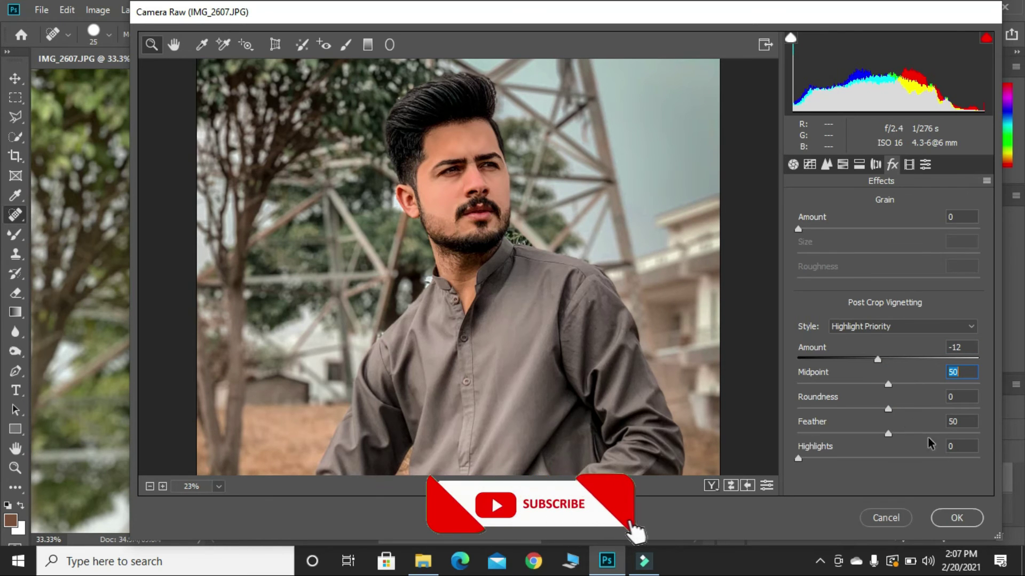
pyautogui.click(956, 518)
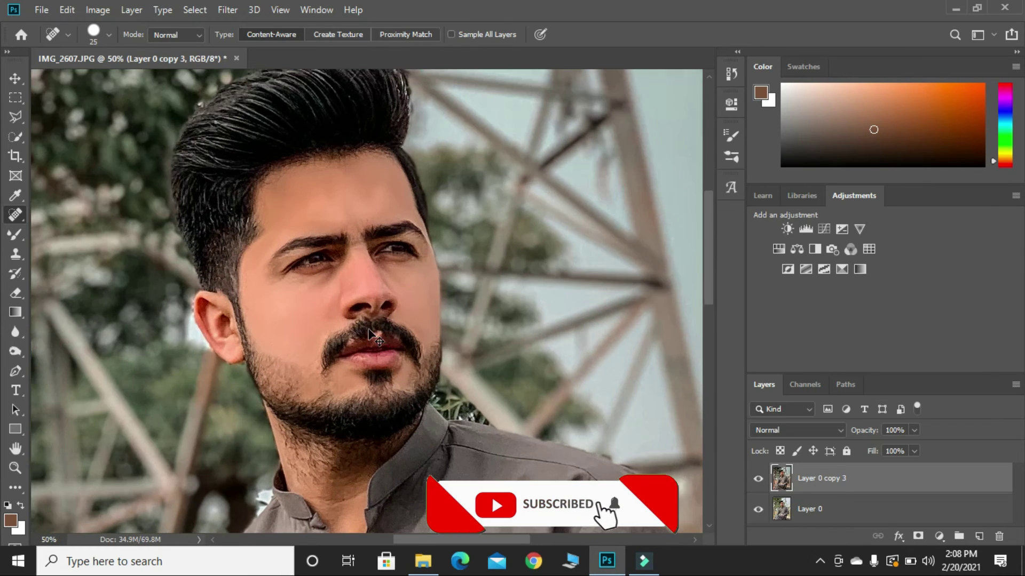
# Step: Frame the face and toggle Layer 0 copy 3's visibility to compare before and after
pyautogui.hotkey('ctrl', '-')
pyautogui.hotkey('ctrl', '-')
pyautogui.hotkey('ctrl', '+')
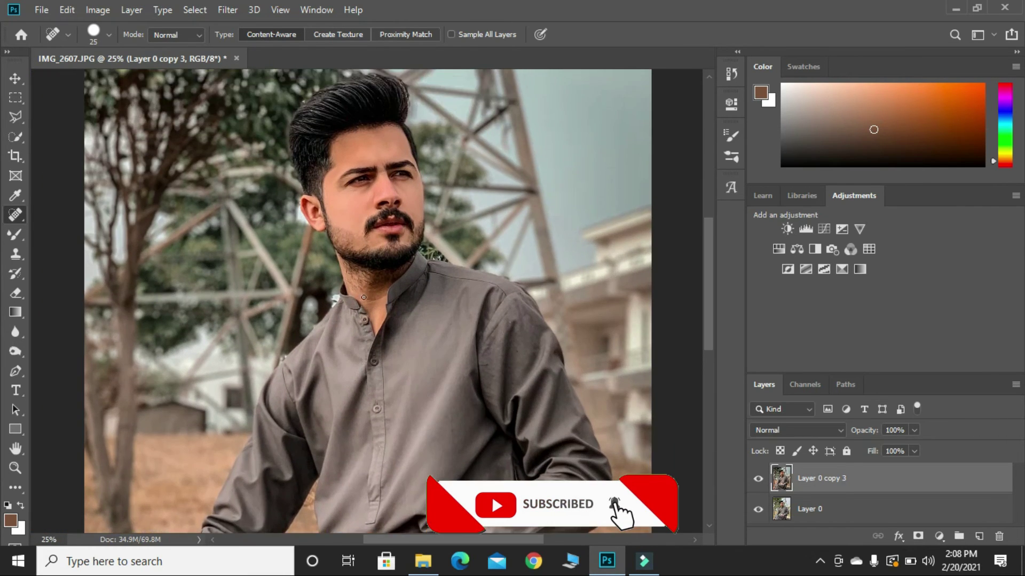
pyautogui.hotkey('ctrl', '+')
pyautogui.hotkey('ctrl', '+')
pyautogui.click(757, 481)
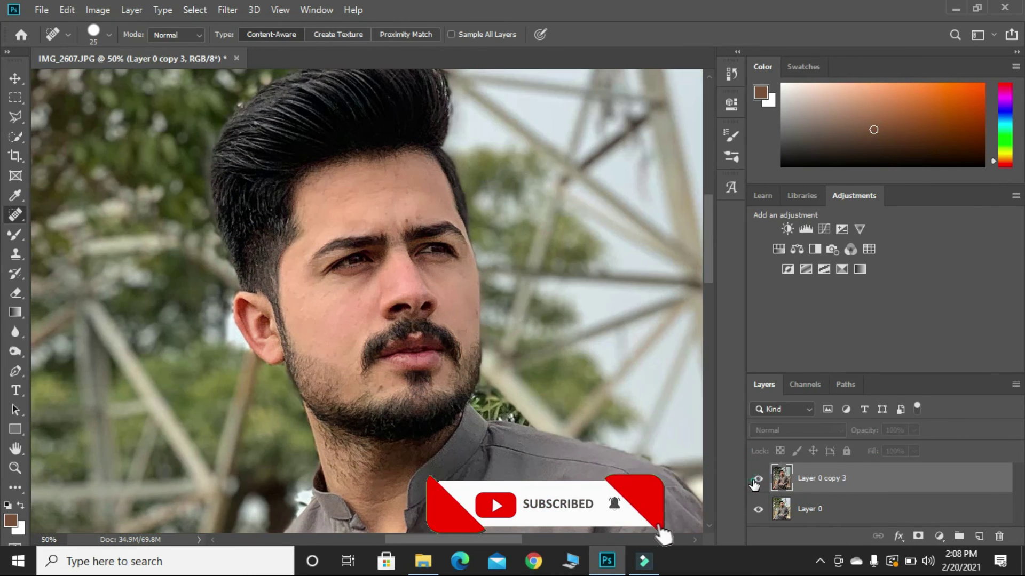
pyautogui.click(757, 480)
pyautogui.click(755, 482)
pyautogui.click(755, 482)
# Step: Reopen Camera Raw, zoom the preview on the face, and raise Aquas saturation to +19
pyautogui.hotkey('ctrl', 'shift', 'a')
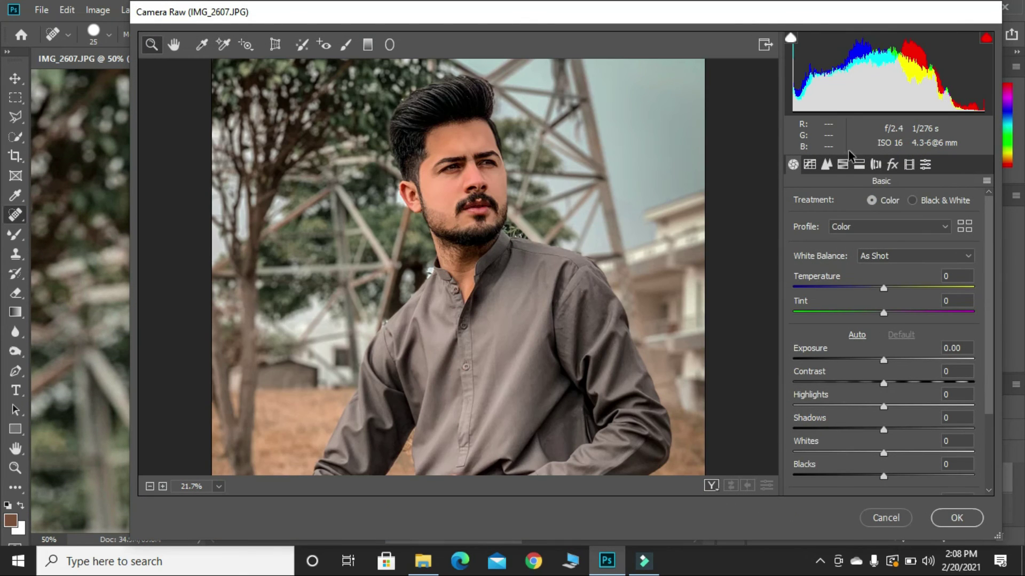
pyautogui.click(842, 164)
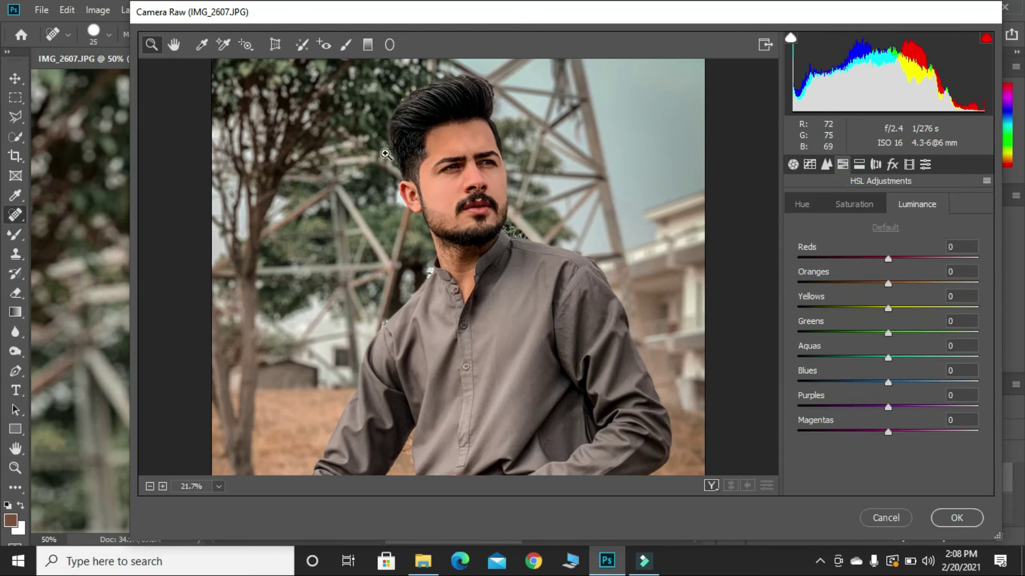
pyautogui.moveTo(382, 96); pyautogui.dragTo(589, 378)
pyautogui.click(317, 166)
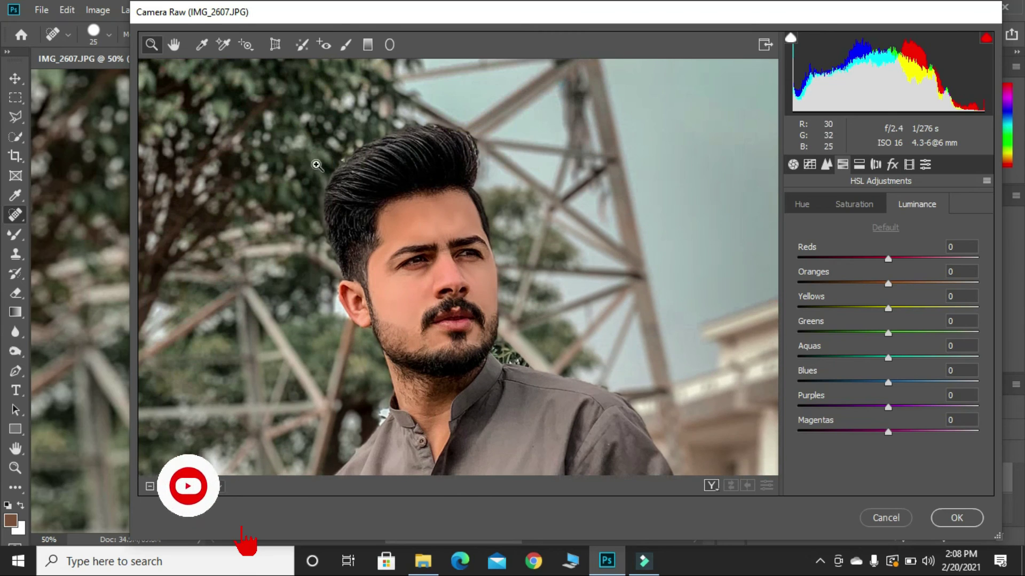
pyautogui.click(853, 204)
pyautogui.moveTo(888, 357)
pyautogui.mouseDown()
pyautogui.moveTo(905, 357)
pyautogui.moveTo(896, 332)
pyautogui.moveTo(910, 332)
pyautogui.mouseUp()
# Step: Set the Greens hue to +25, Greens luminance to +10 and Oranges luminance to +12
pyautogui.click(917, 204)
pyautogui.click(801, 205)
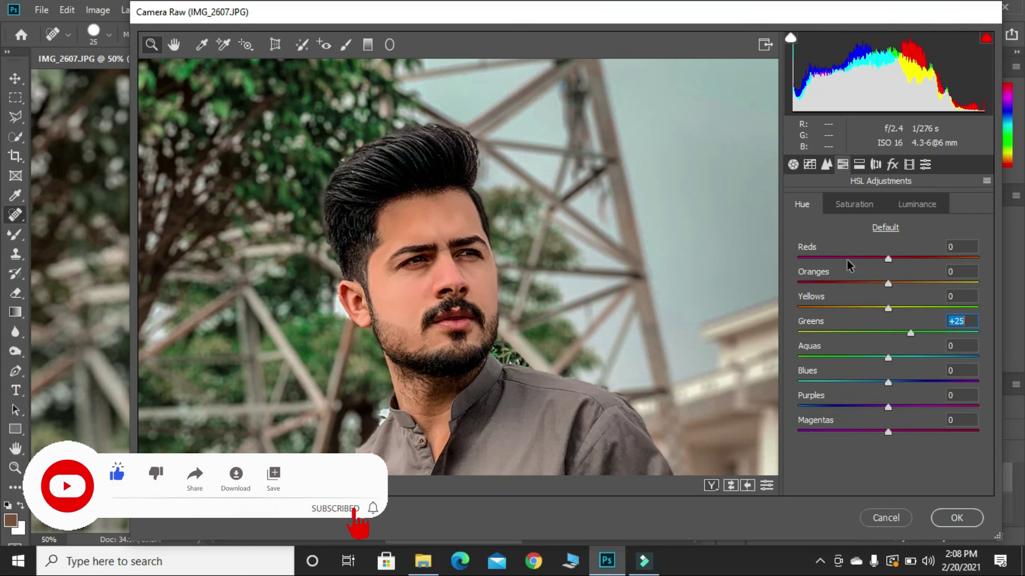
pyautogui.click(854, 205)
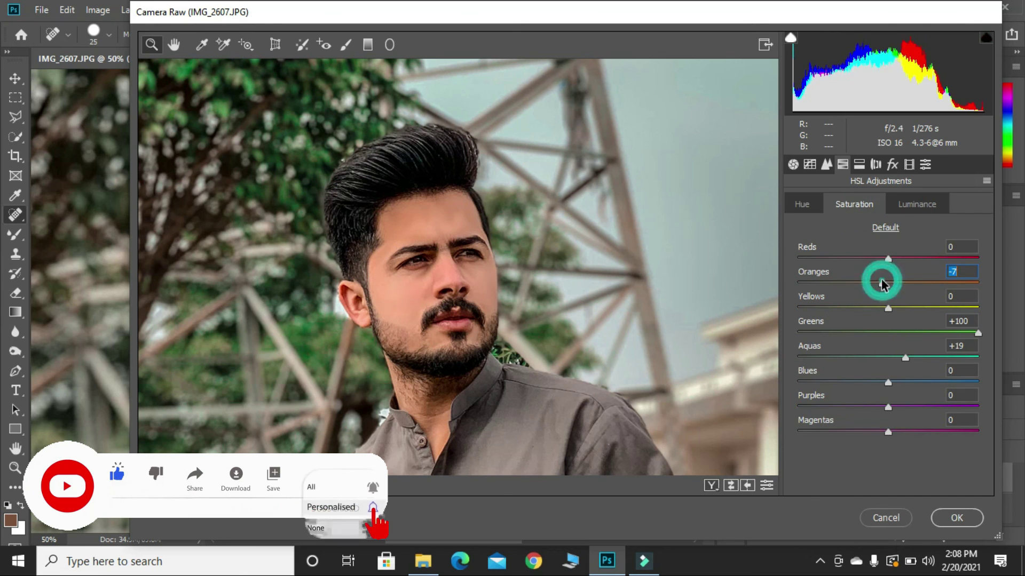
pyautogui.click(916, 204)
pyautogui.moveTo(888, 283); pyautogui.dragTo(899, 283)
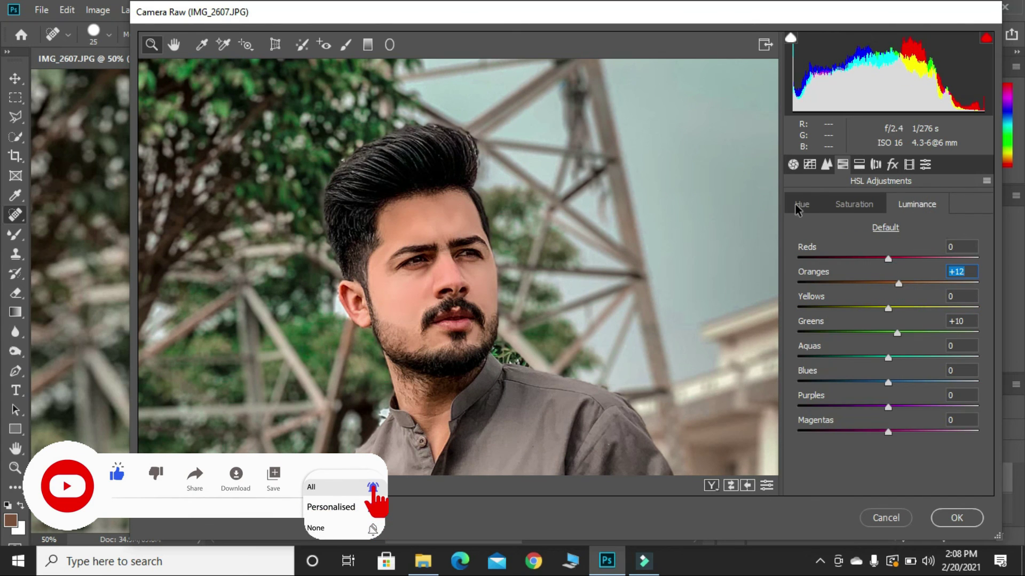
# Step: Lower Blacks to -14 in the Basic panel and apply the second Camera Raw pass
pyautogui.click(793, 164)
pyautogui.scroll(-3, 875, 374)
pyautogui.moveTo(883, 373); pyautogui.dragTo(871, 373)
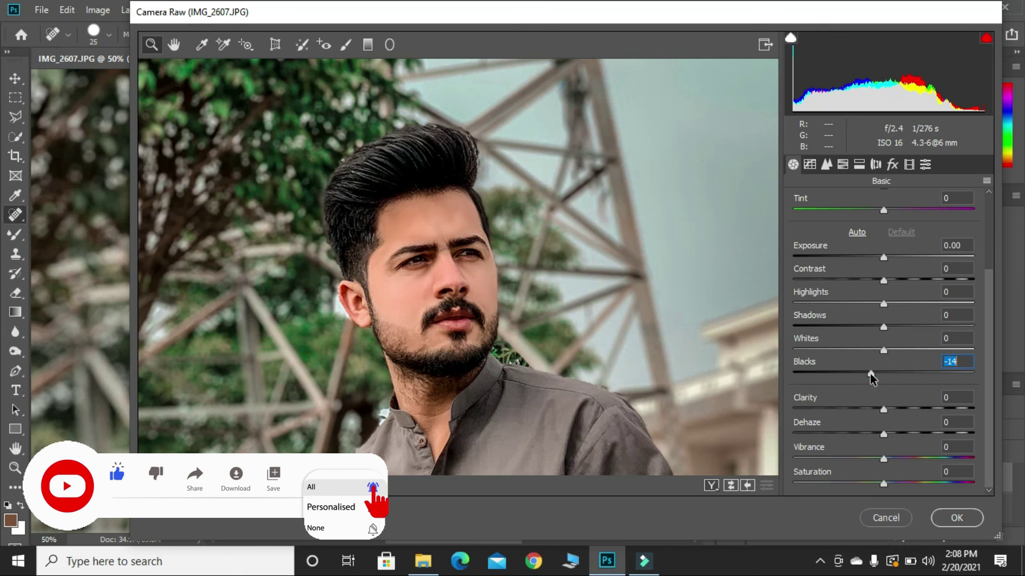
pyautogui.click(957, 516)
# Step: Toggle the edited layer's visibility to compare the second grade with the original
pyautogui.scroll(2, 419, 447)
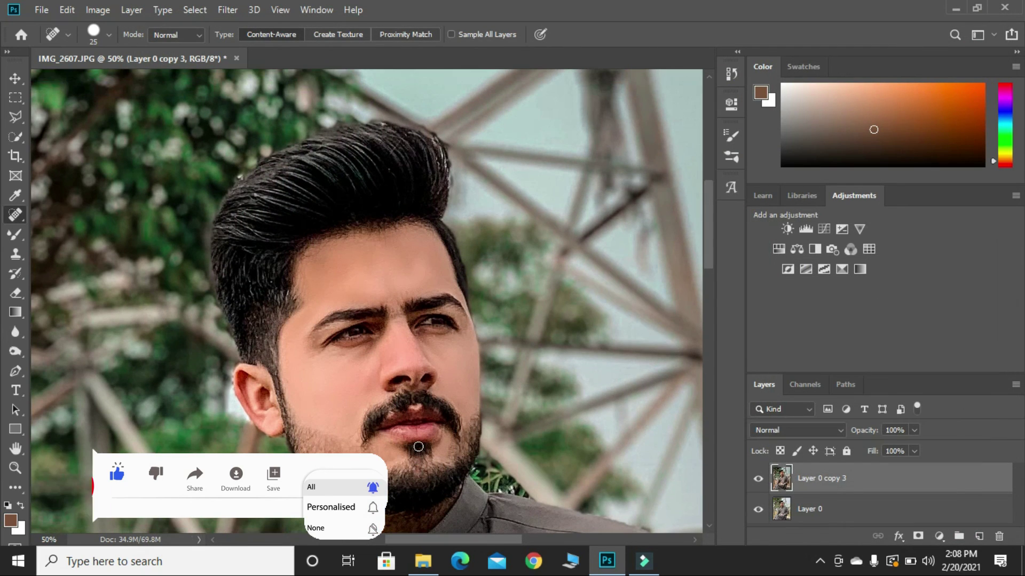
pyautogui.scroll(-2, 419, 447)
pyautogui.scroll(-1, 417, 445)
pyautogui.scroll(2, 422, 437)
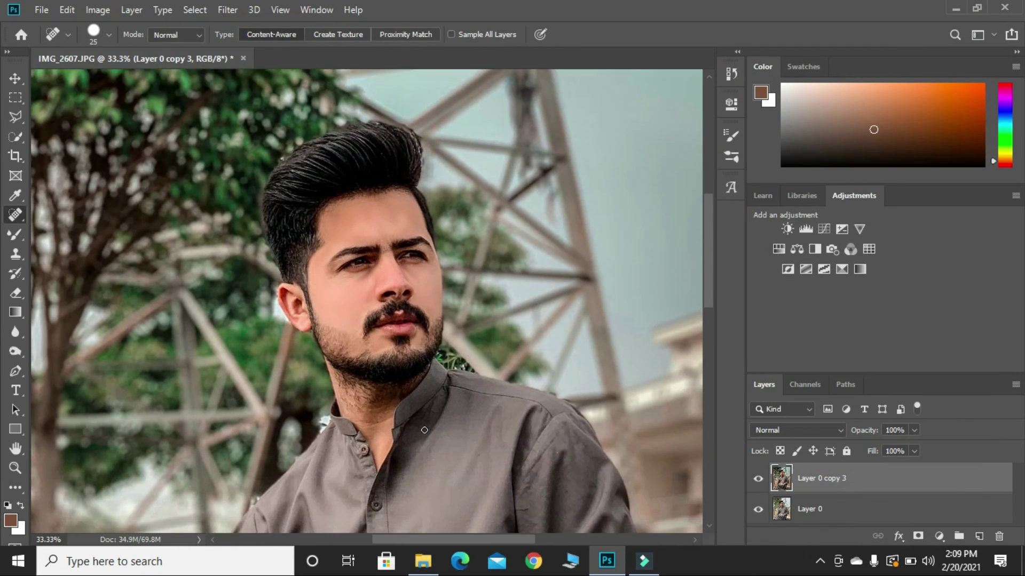
pyautogui.scroll(-1, 422, 436)
pyautogui.click(757, 480)
pyautogui.click(756, 479)
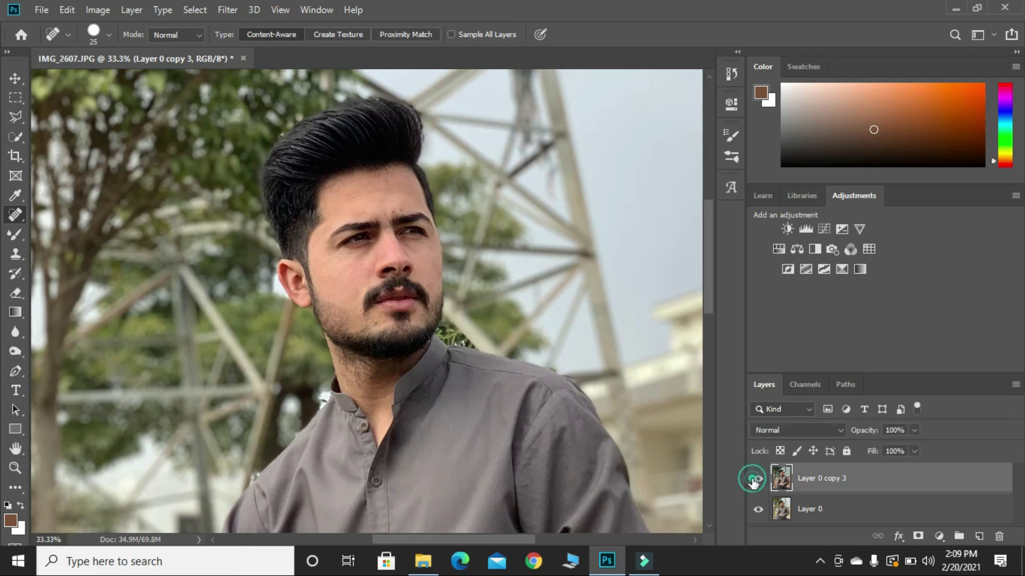